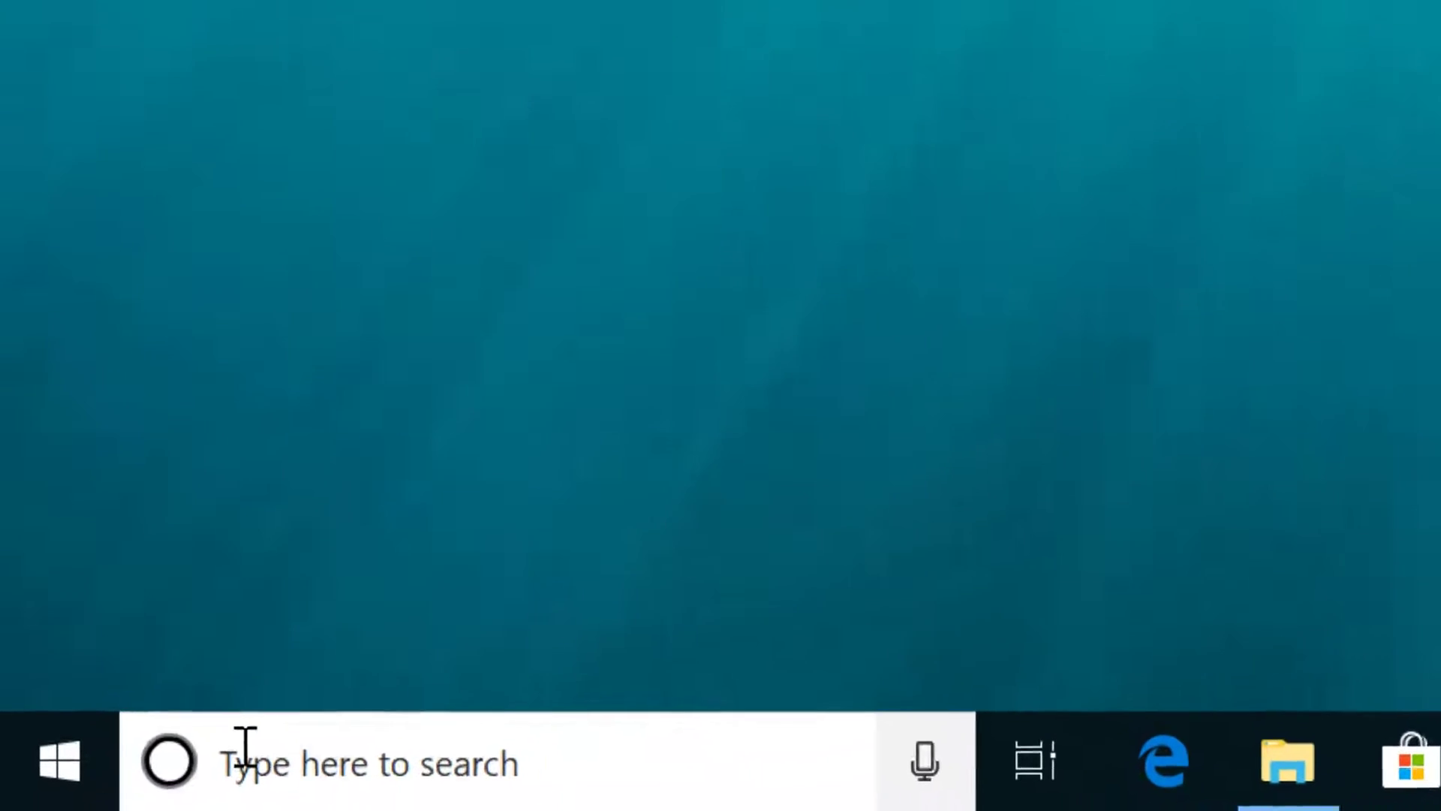
Search Windows for 'hard disk' and launch Disk Management ('Create and format hard disk partitions').
left_click(112, 787)
type("hard di")
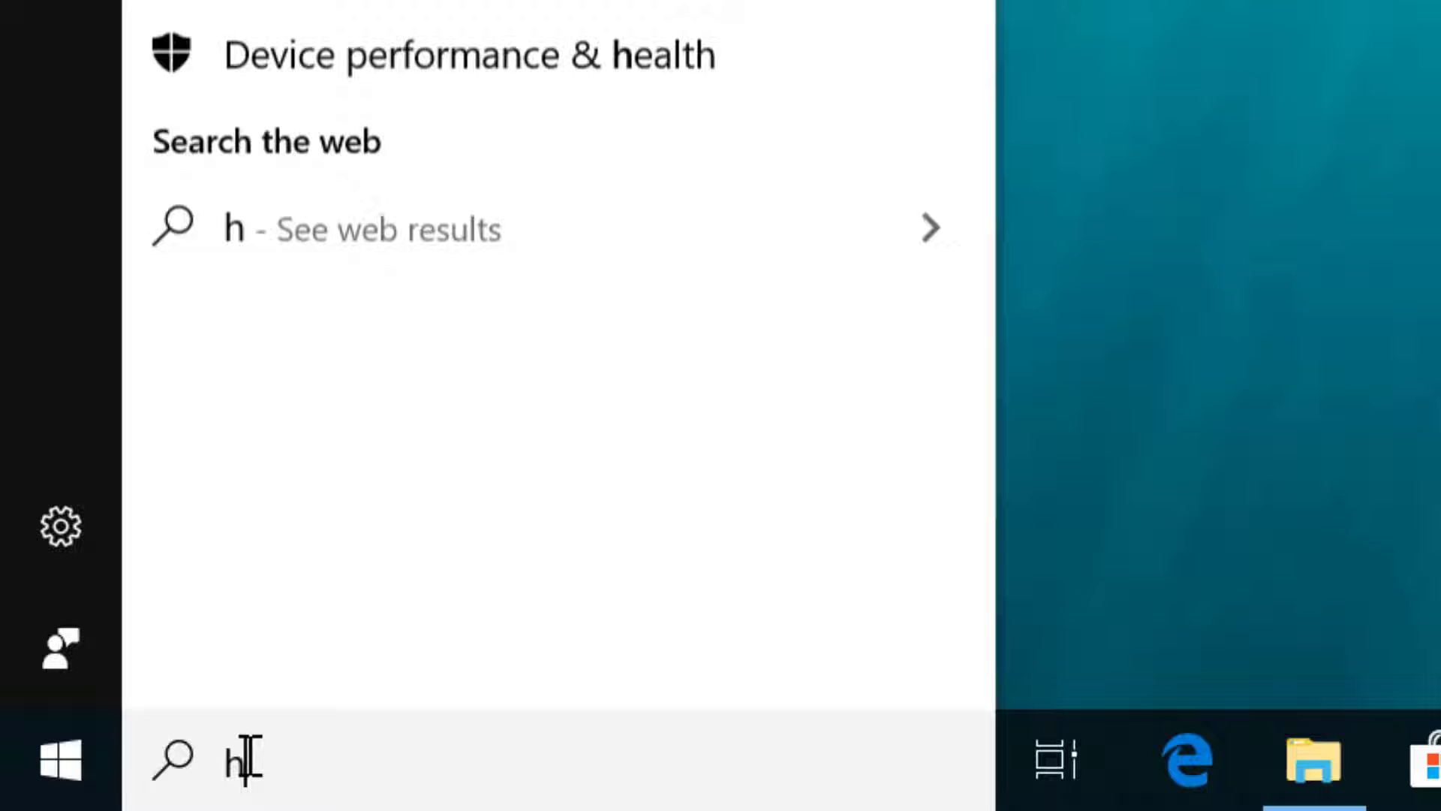
type("sk")
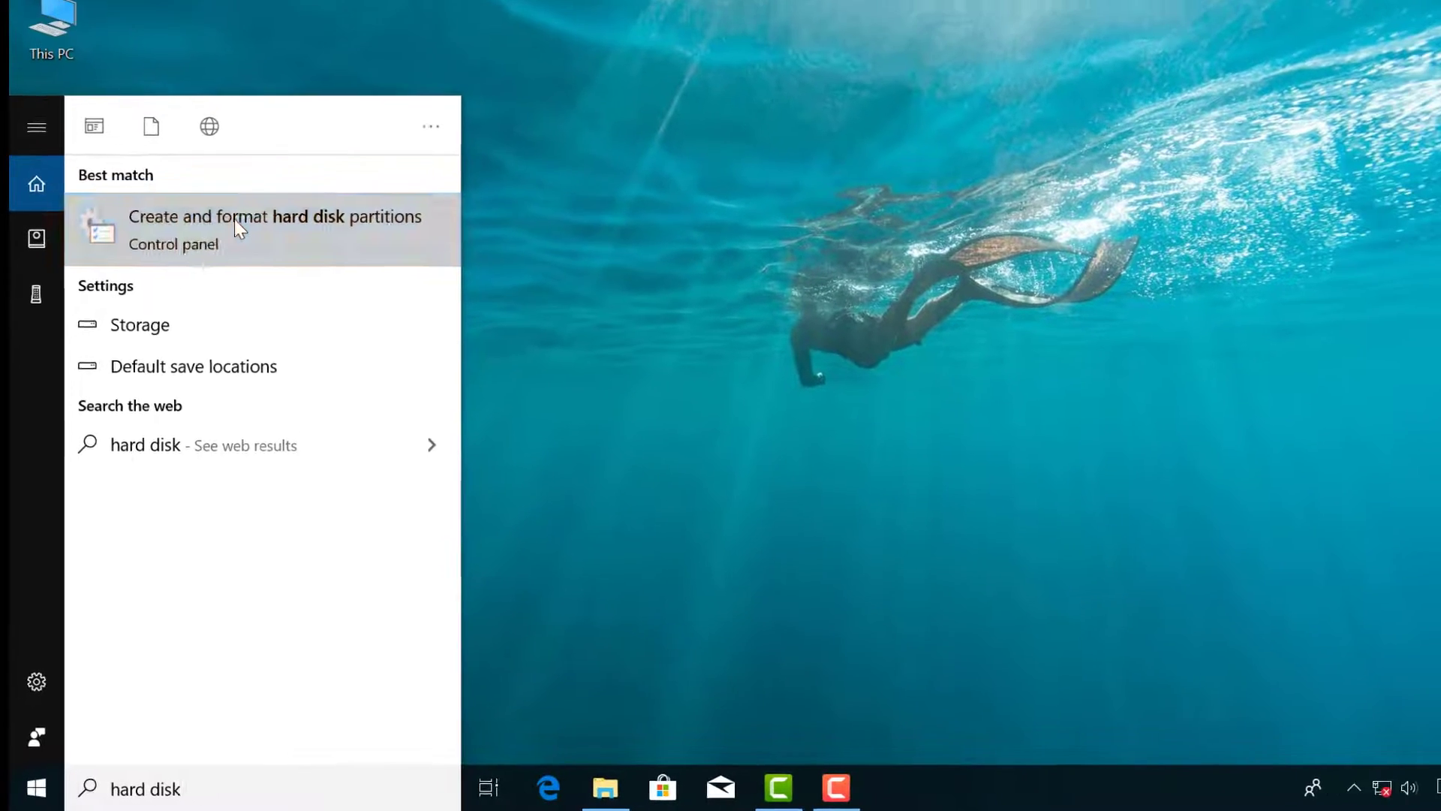
left_click(286, 177)
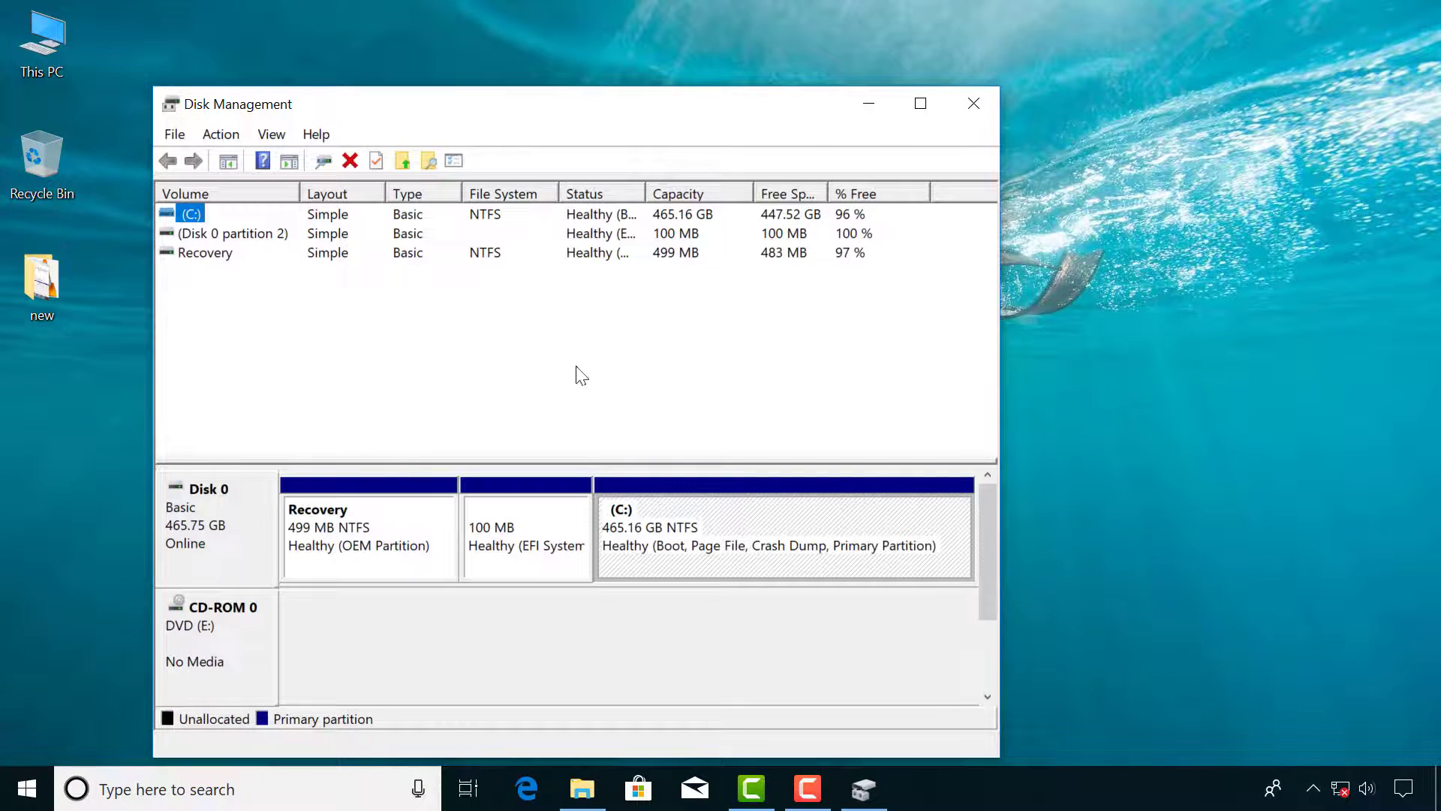
Shrink the C: volume by 20000 MB, leaving C: at 445.63 GB with 19.53 GB unallocated.
left_click(929, 104)
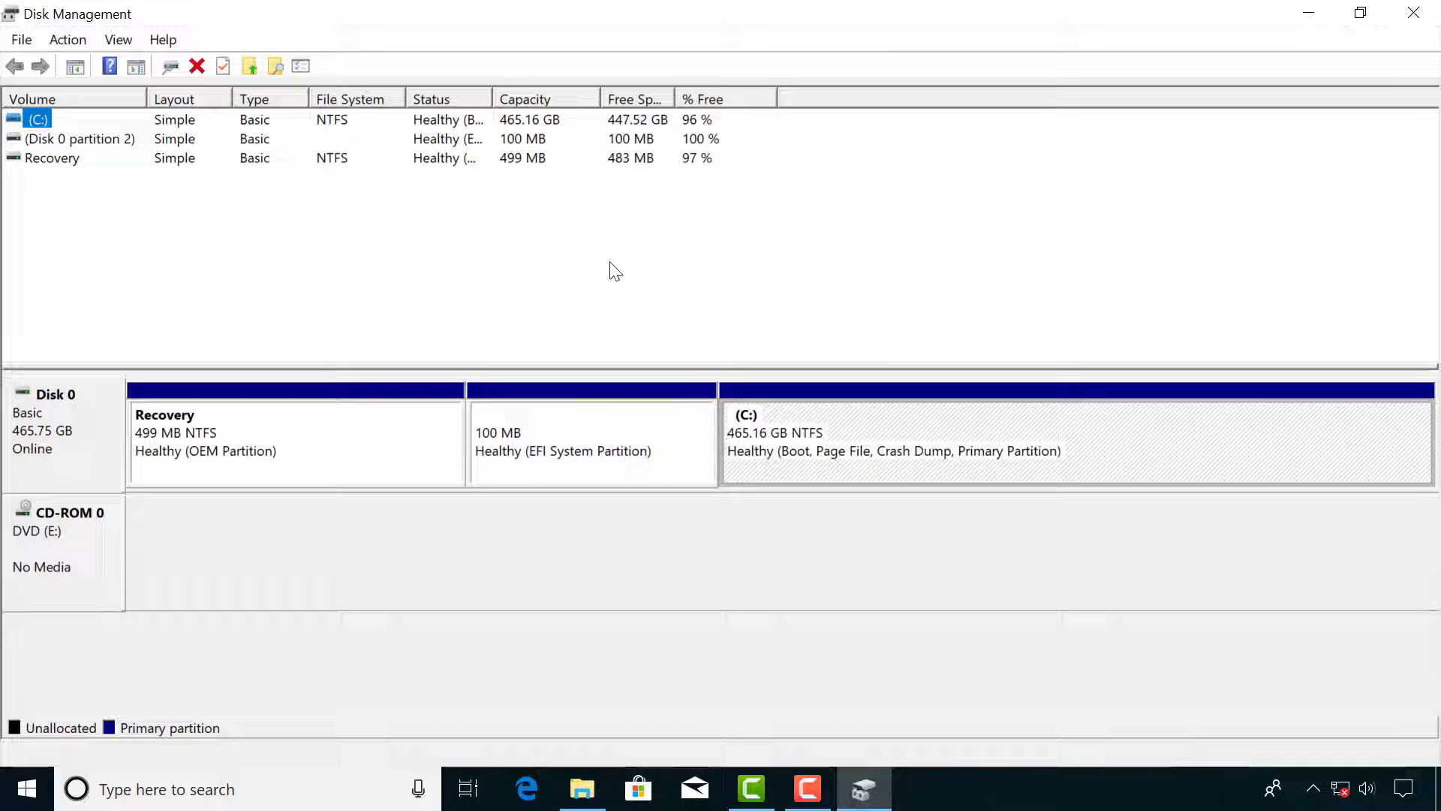
left_click(875, 460)
right_click(872, 452)
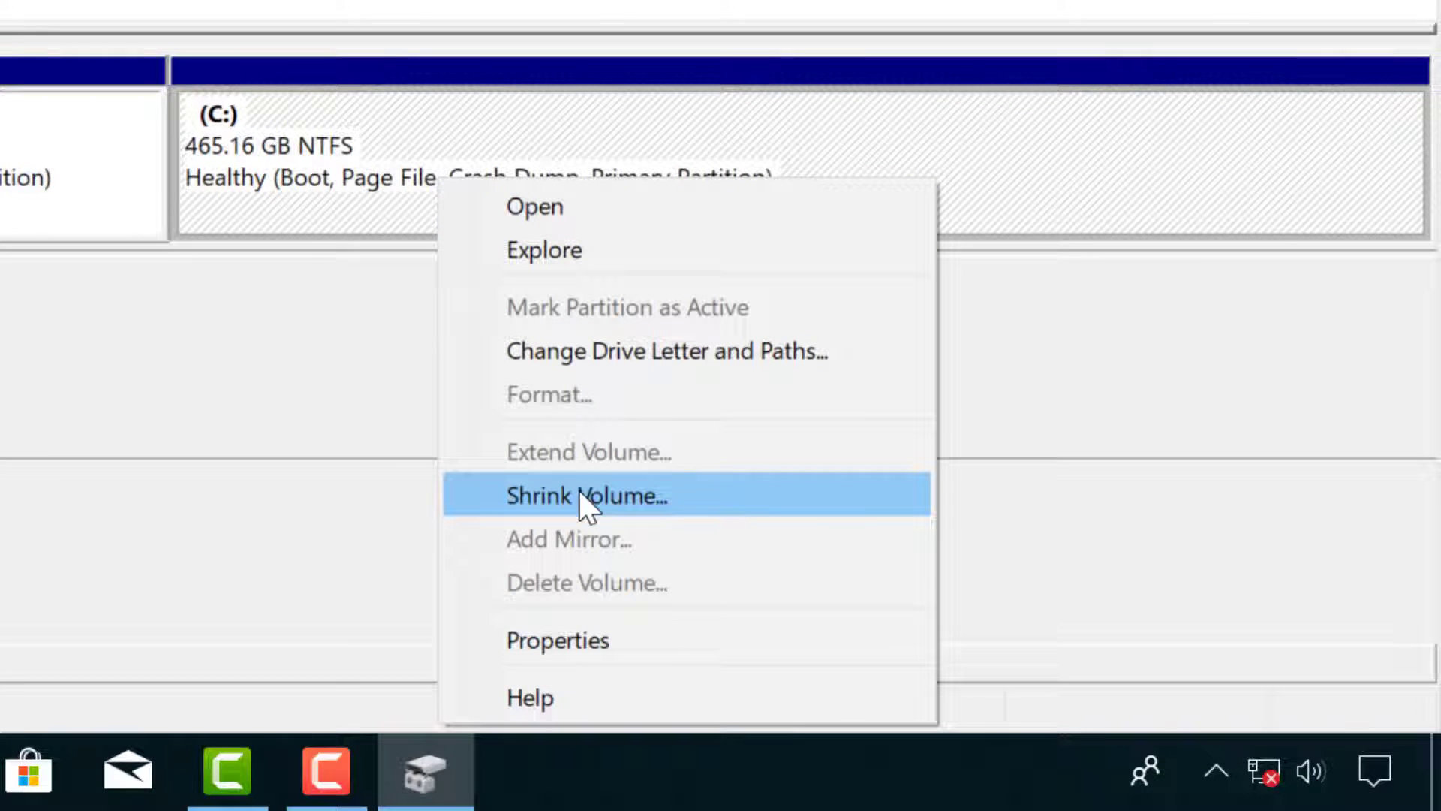
left_click(668, 495)
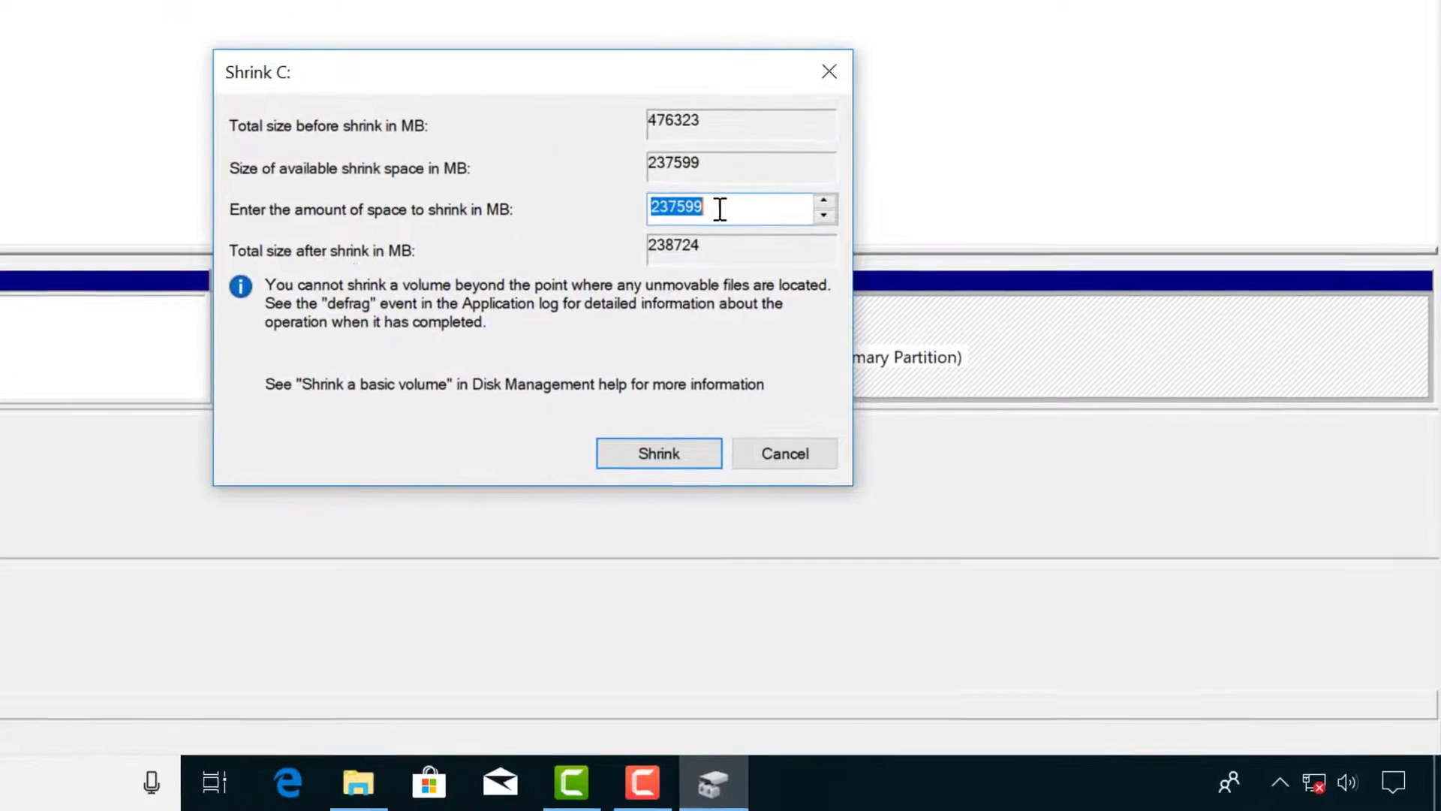
type("200")
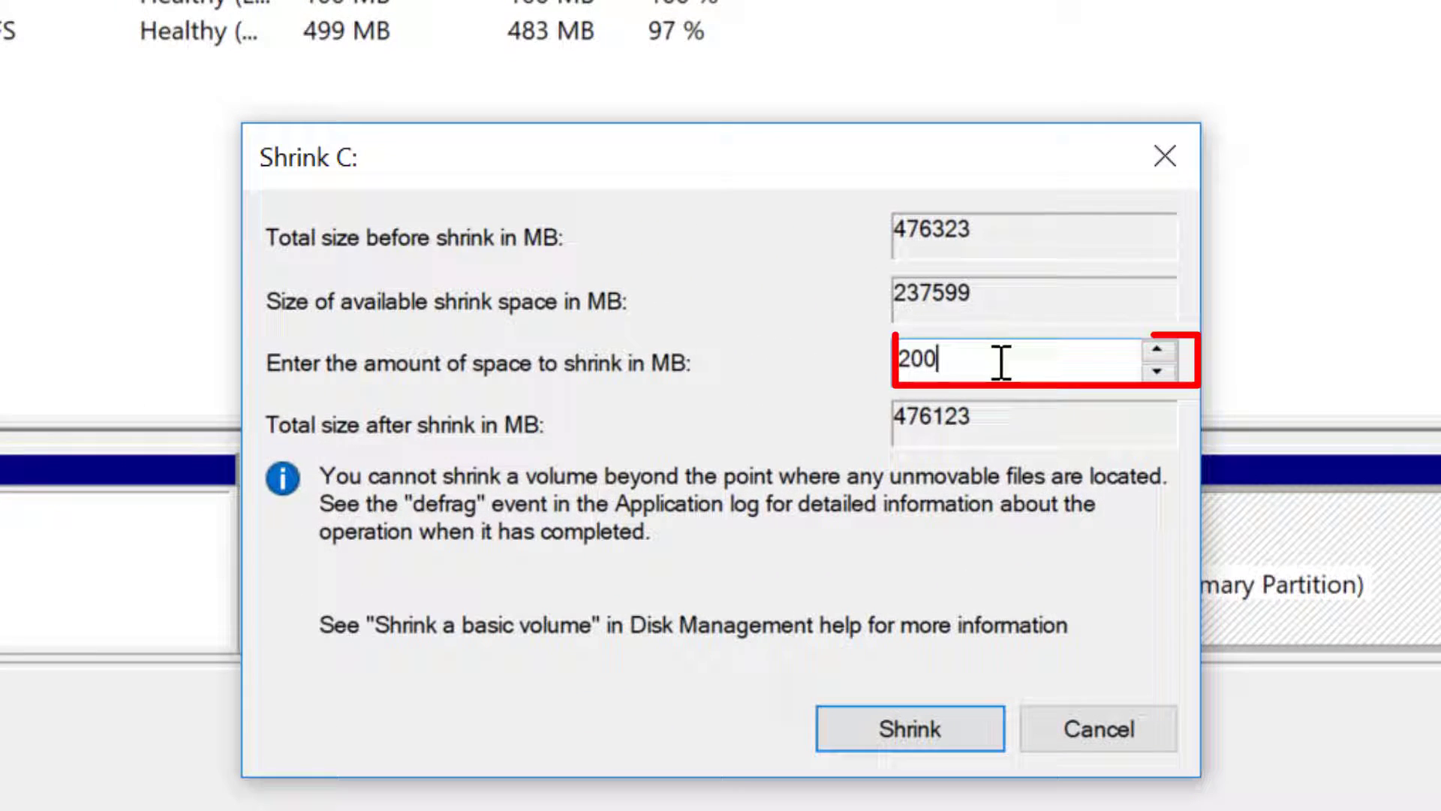
type("00")
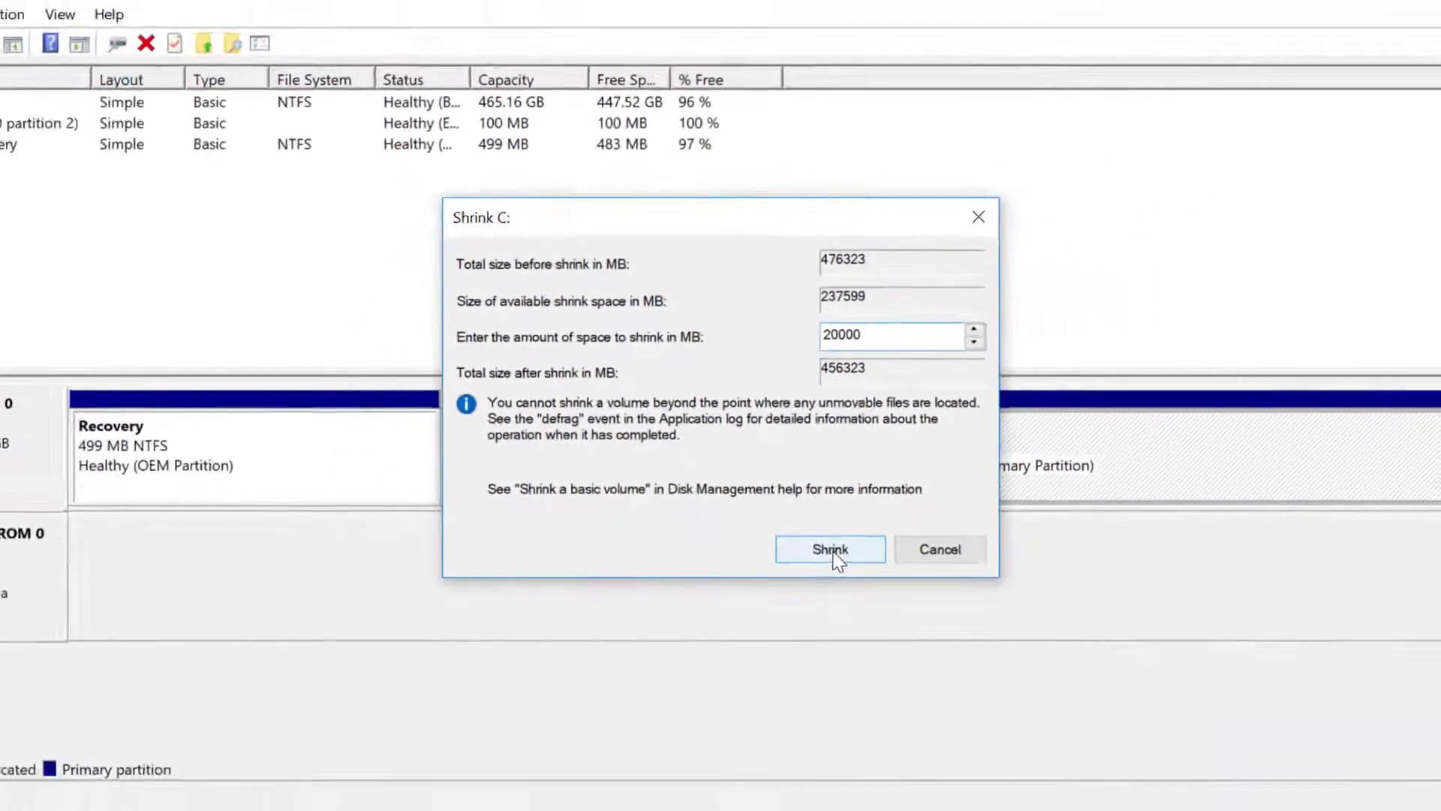
left_click(831, 549)
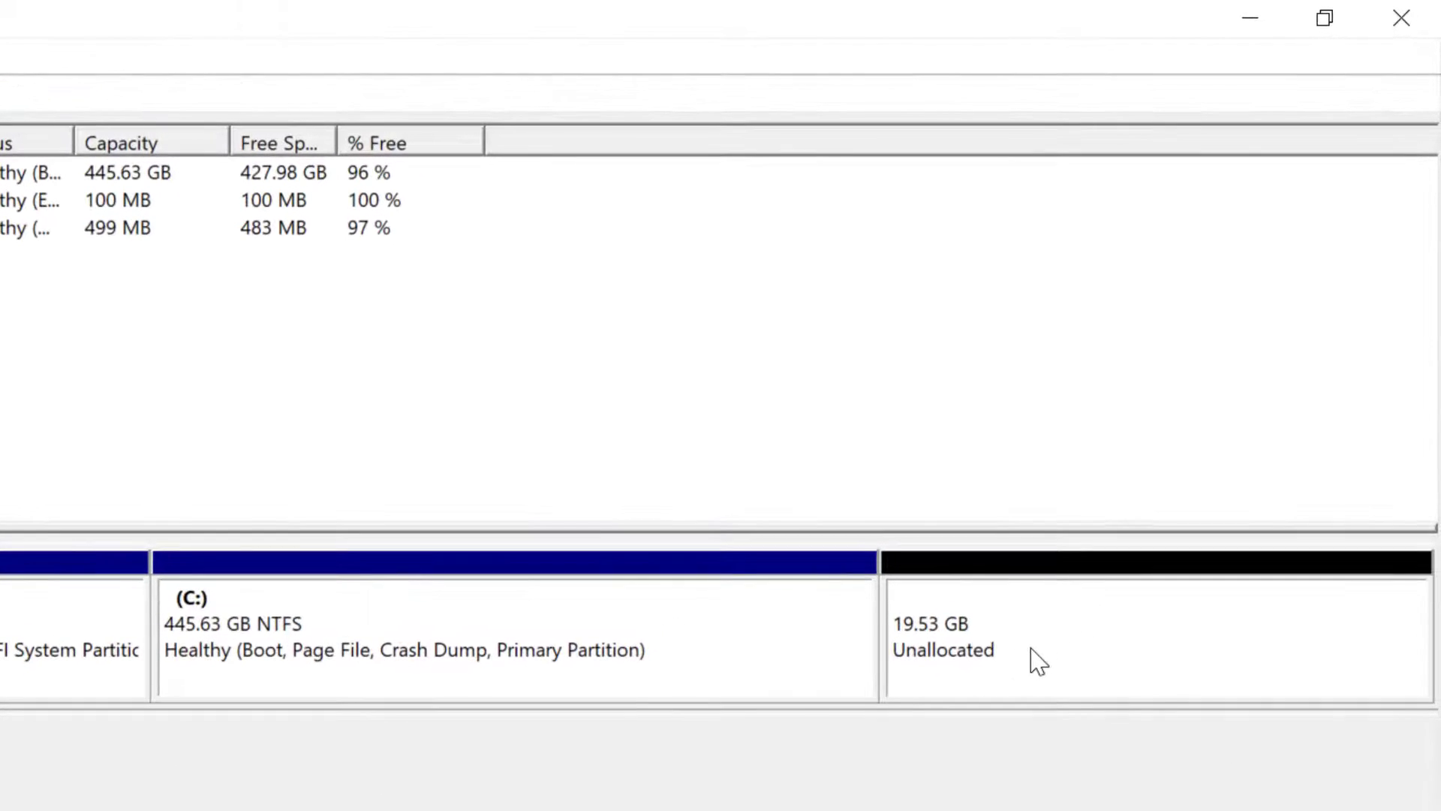
Start a New Simple Volume on the unallocated space, sized 20000 MB with drive letter D.
right_click(1036, 660)
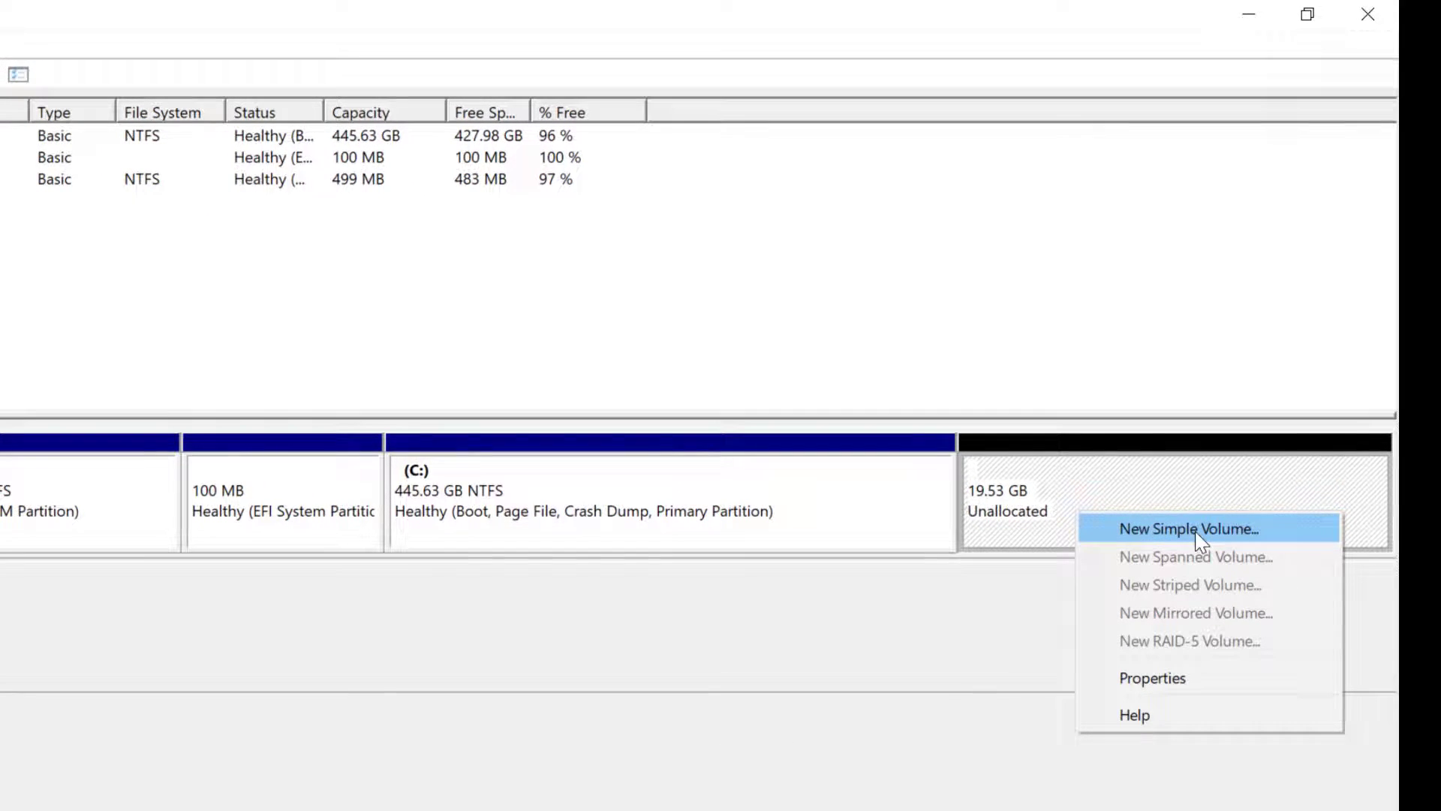
left_click(1199, 537)
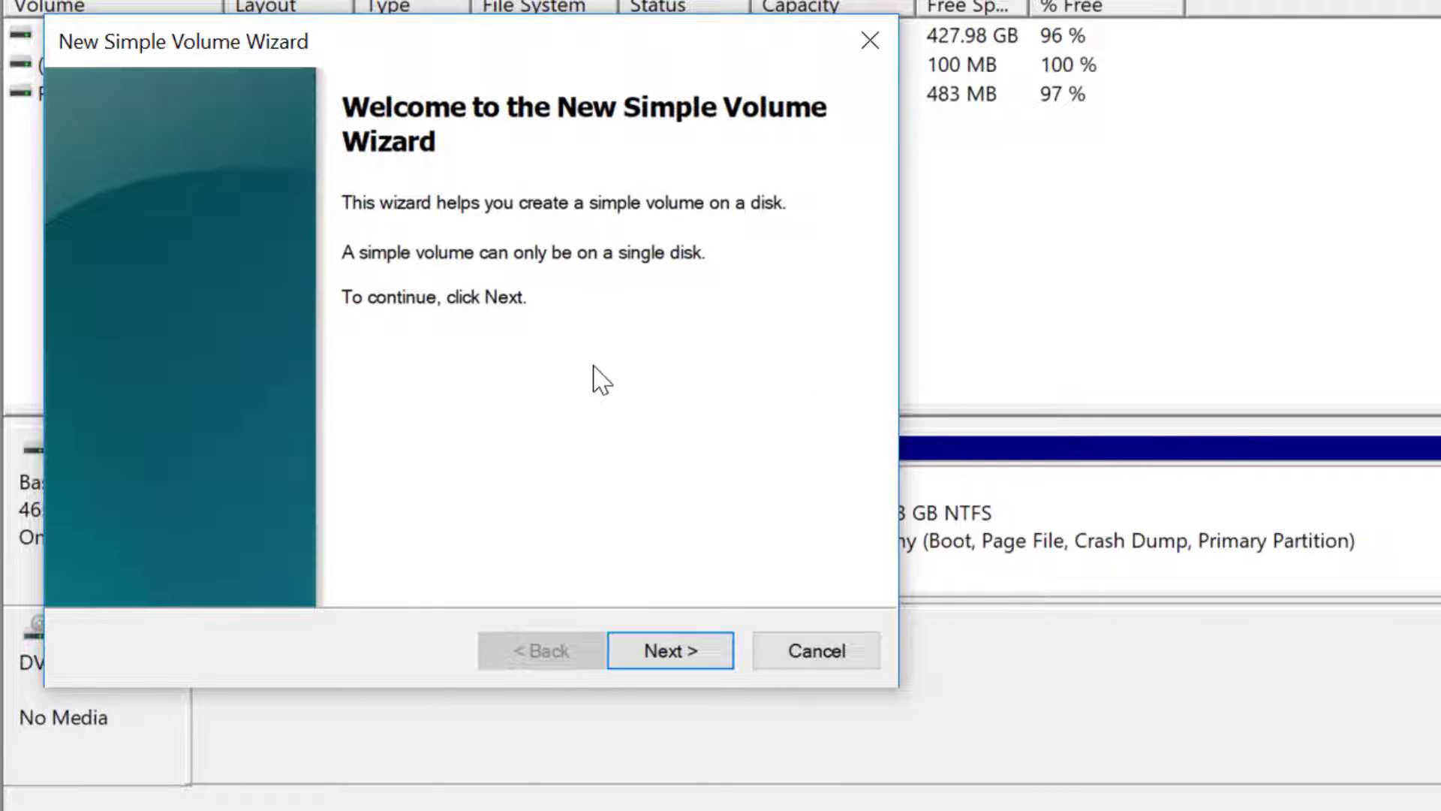
left_click(670, 651)
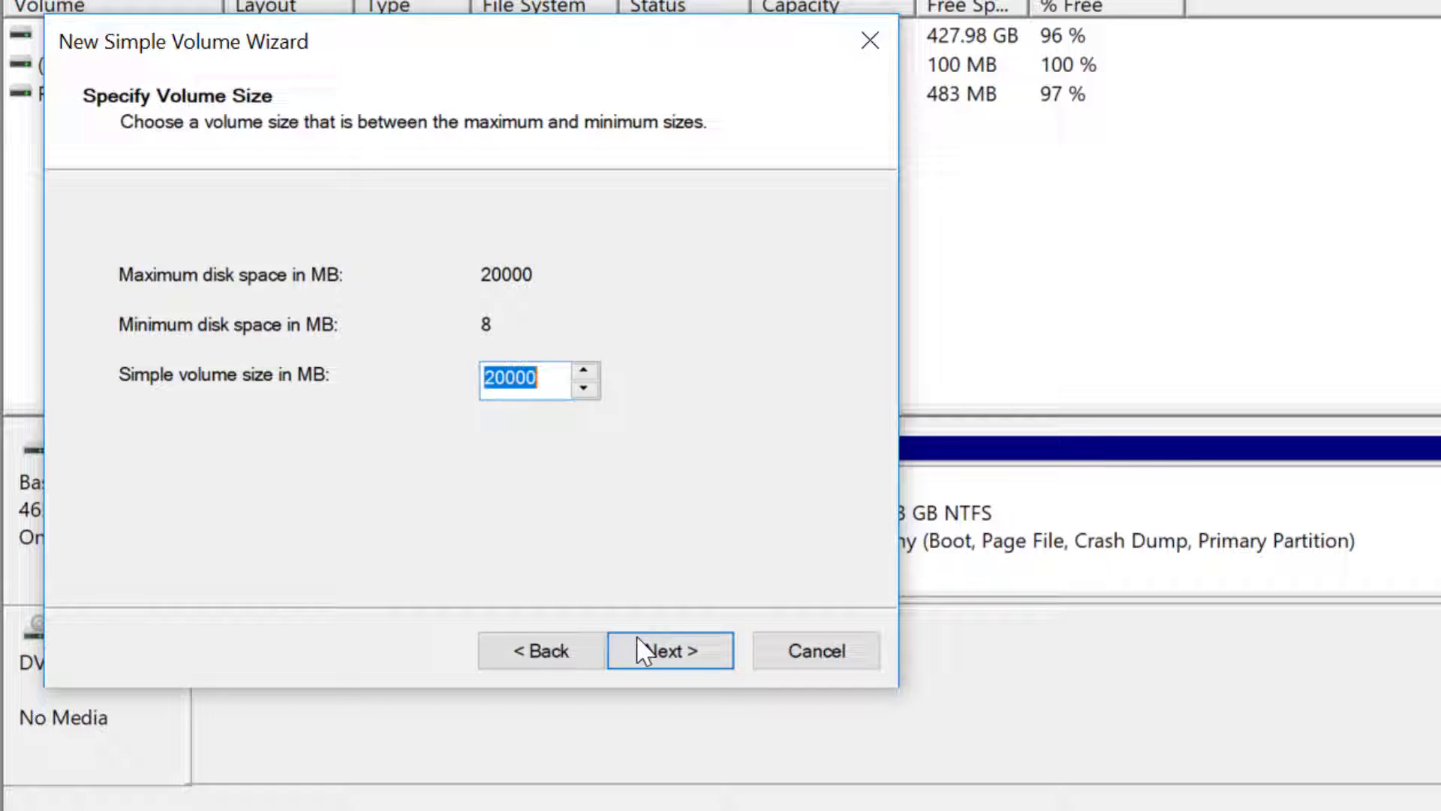
left_click(691, 652)
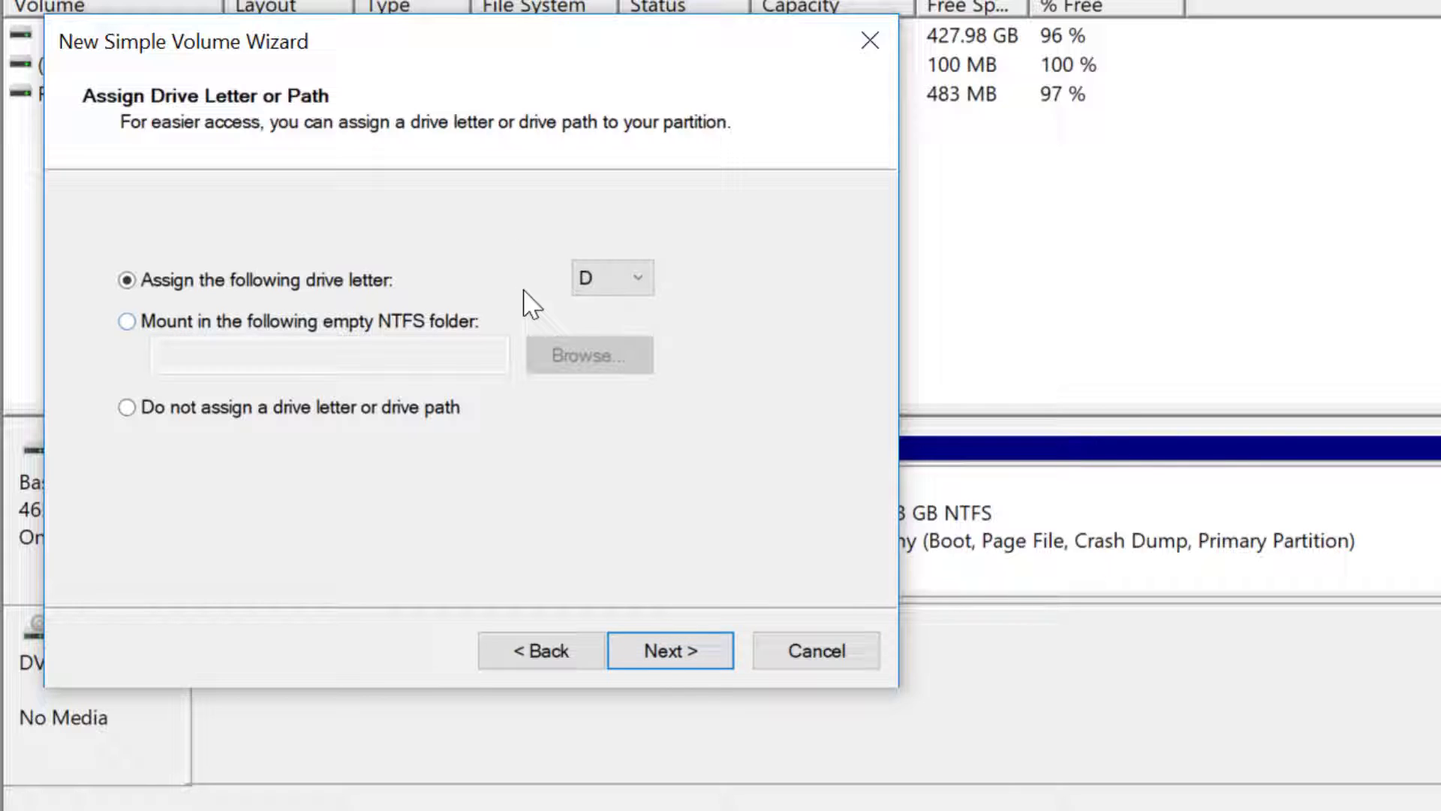
left_click(638, 278)
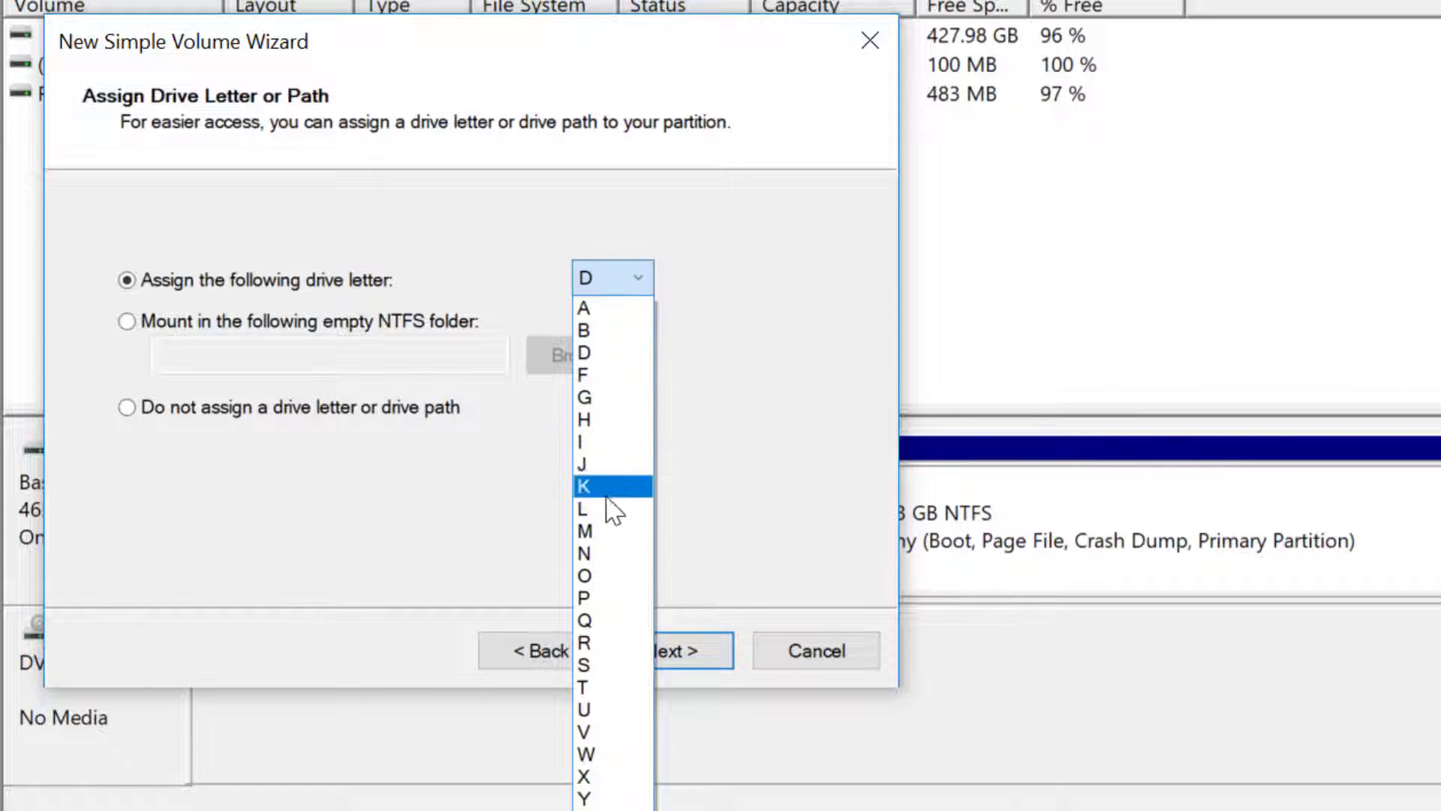
left_click(592, 353)
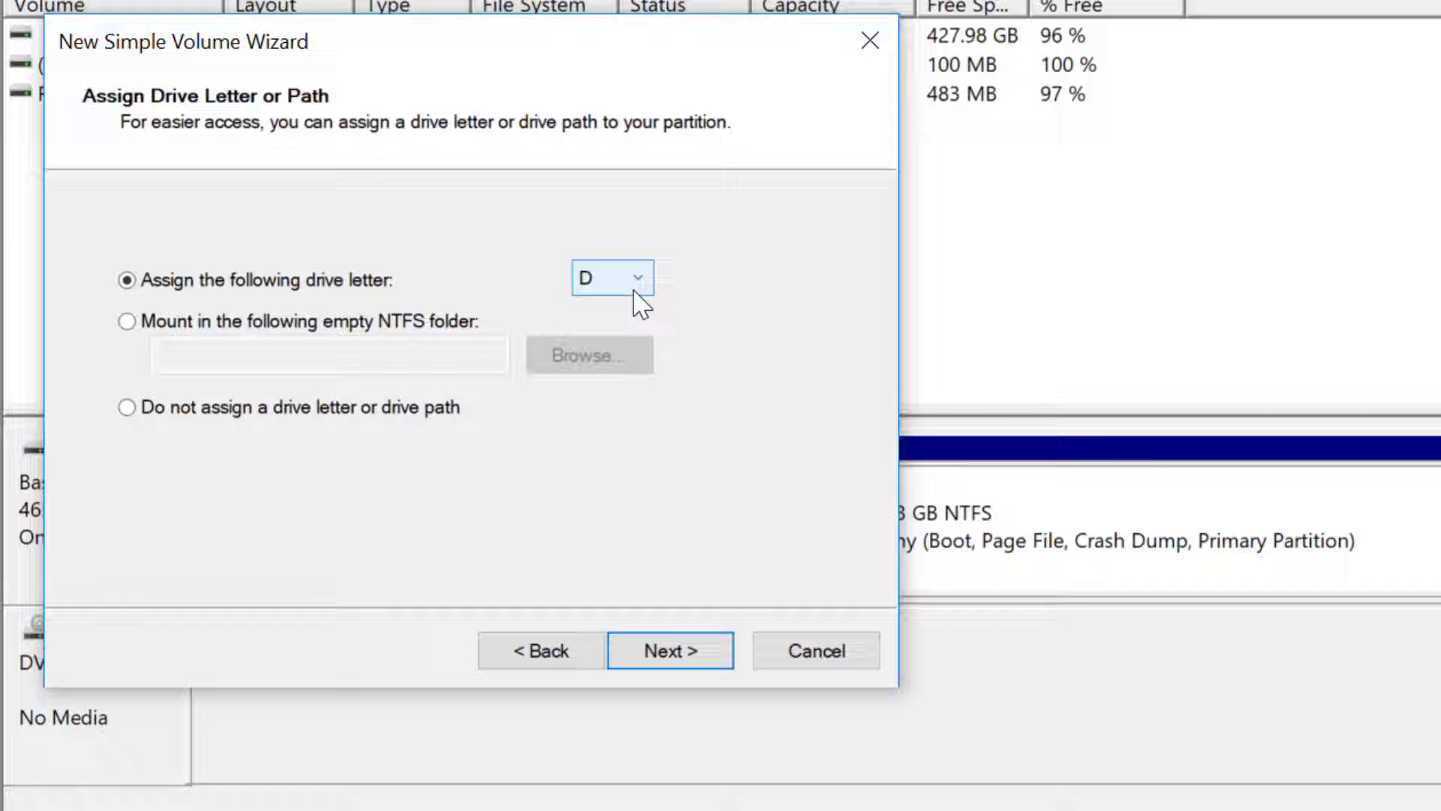
Quick-format the new volume as NTFS with volume label SAFORO and finish the wizard.
left_click(692, 651)
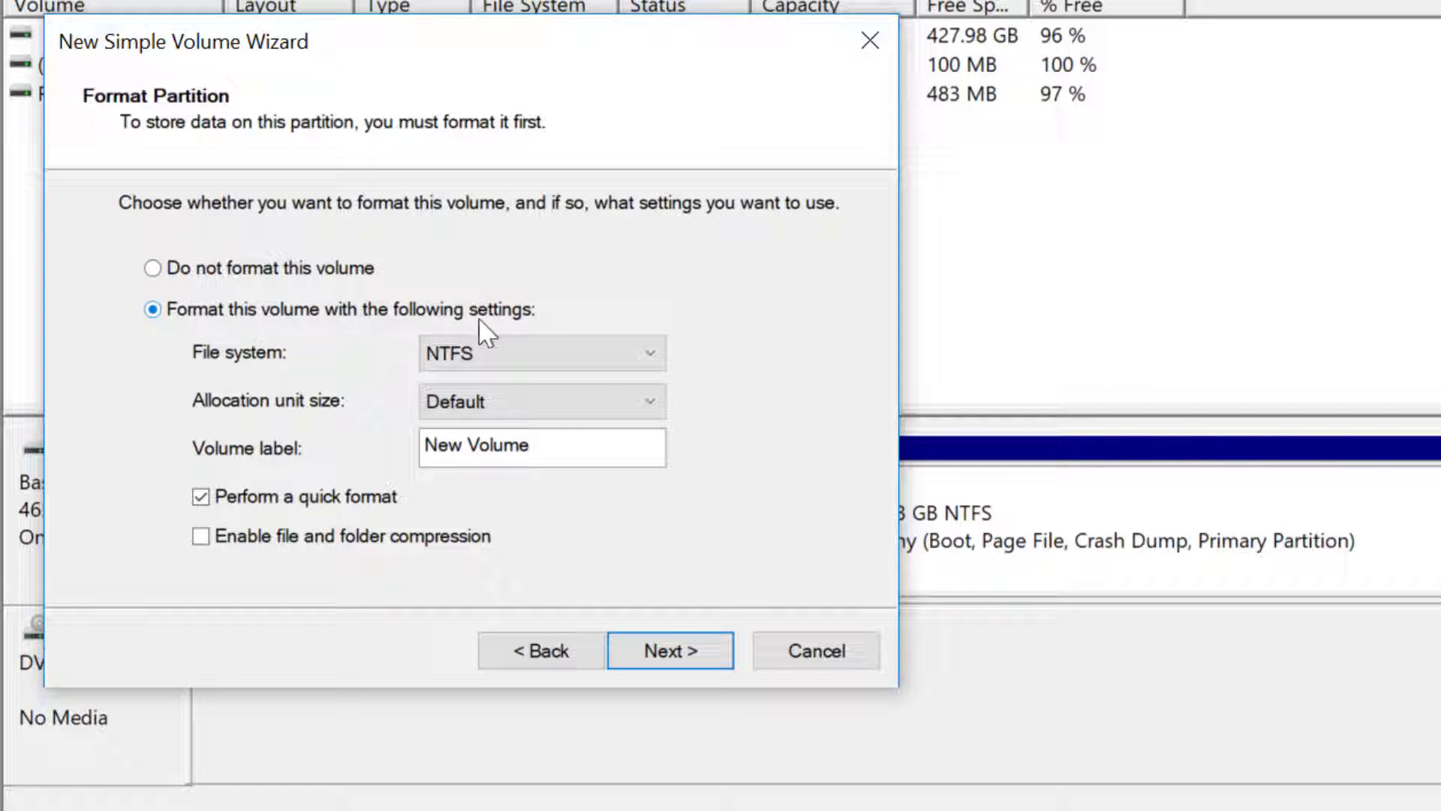
left_click(661, 360)
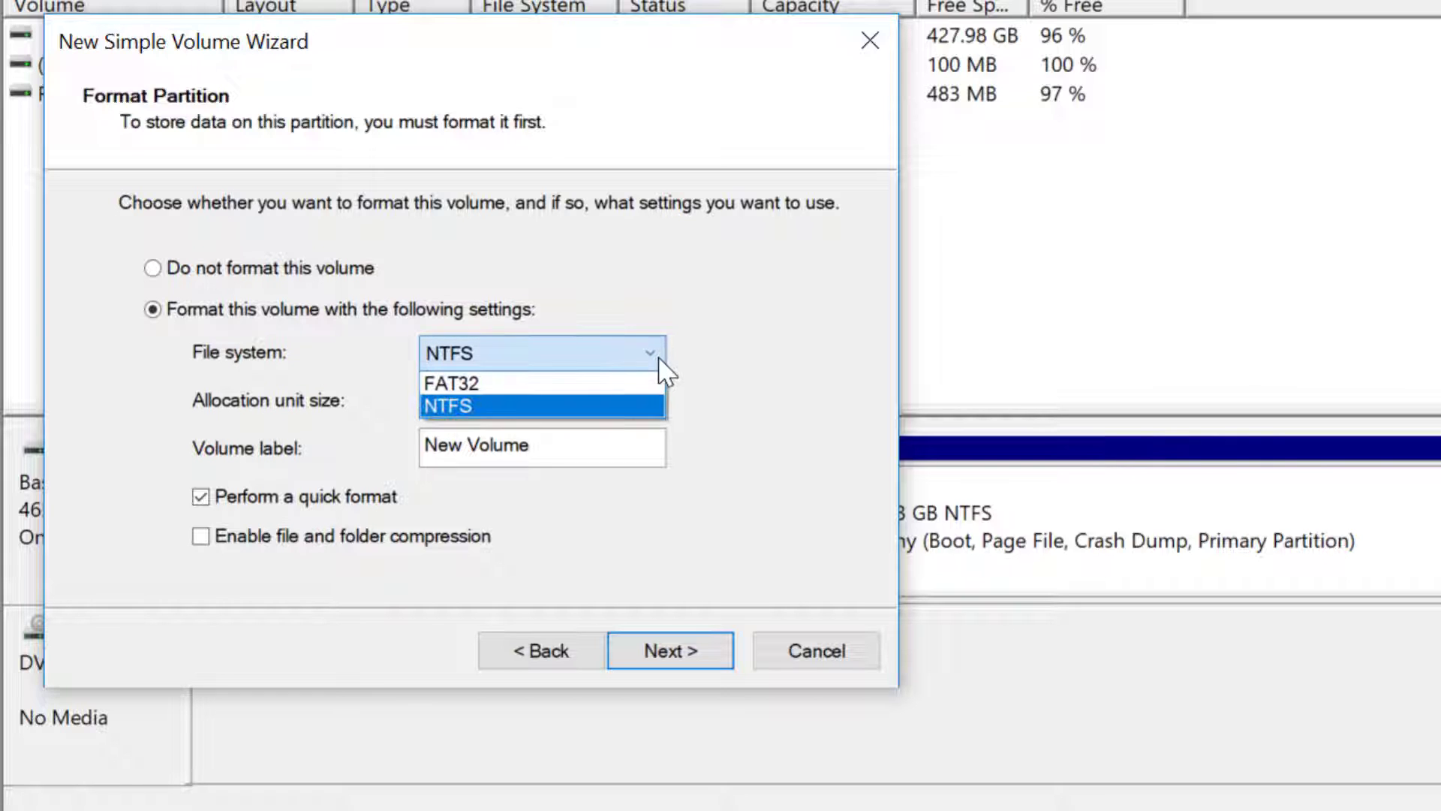
left_click(458, 409)
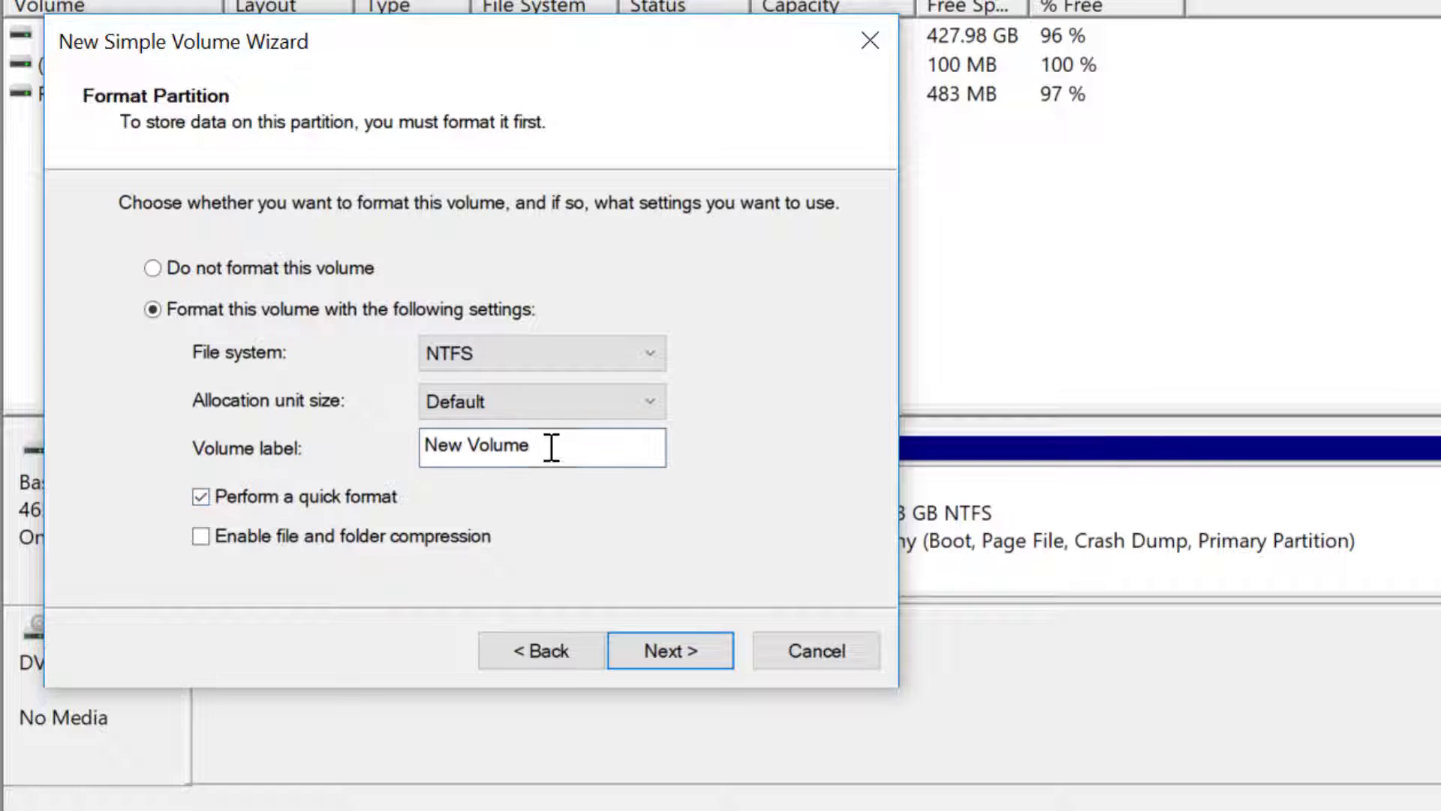
left_click_drag(553, 448, 286, 450)
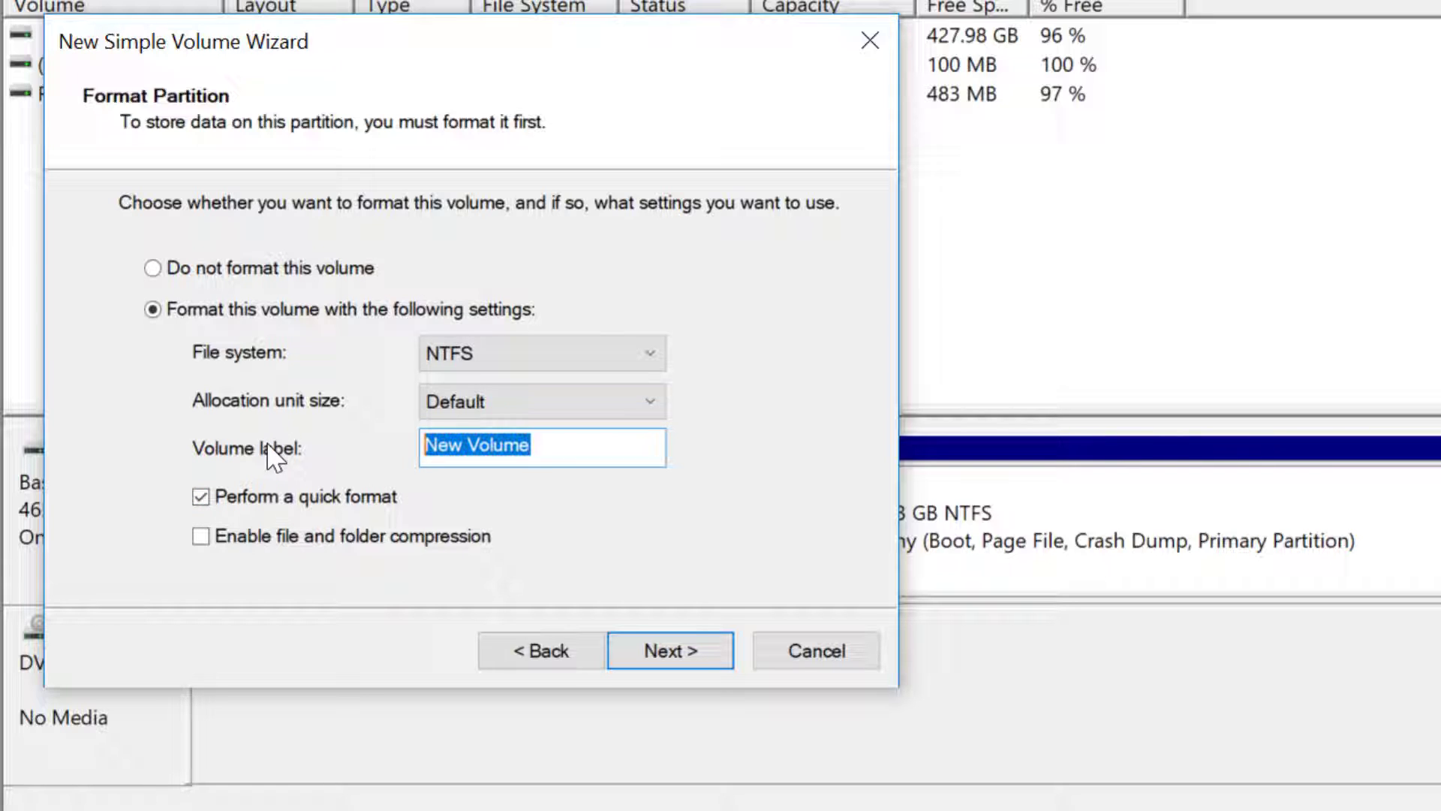
type("SAFORO")
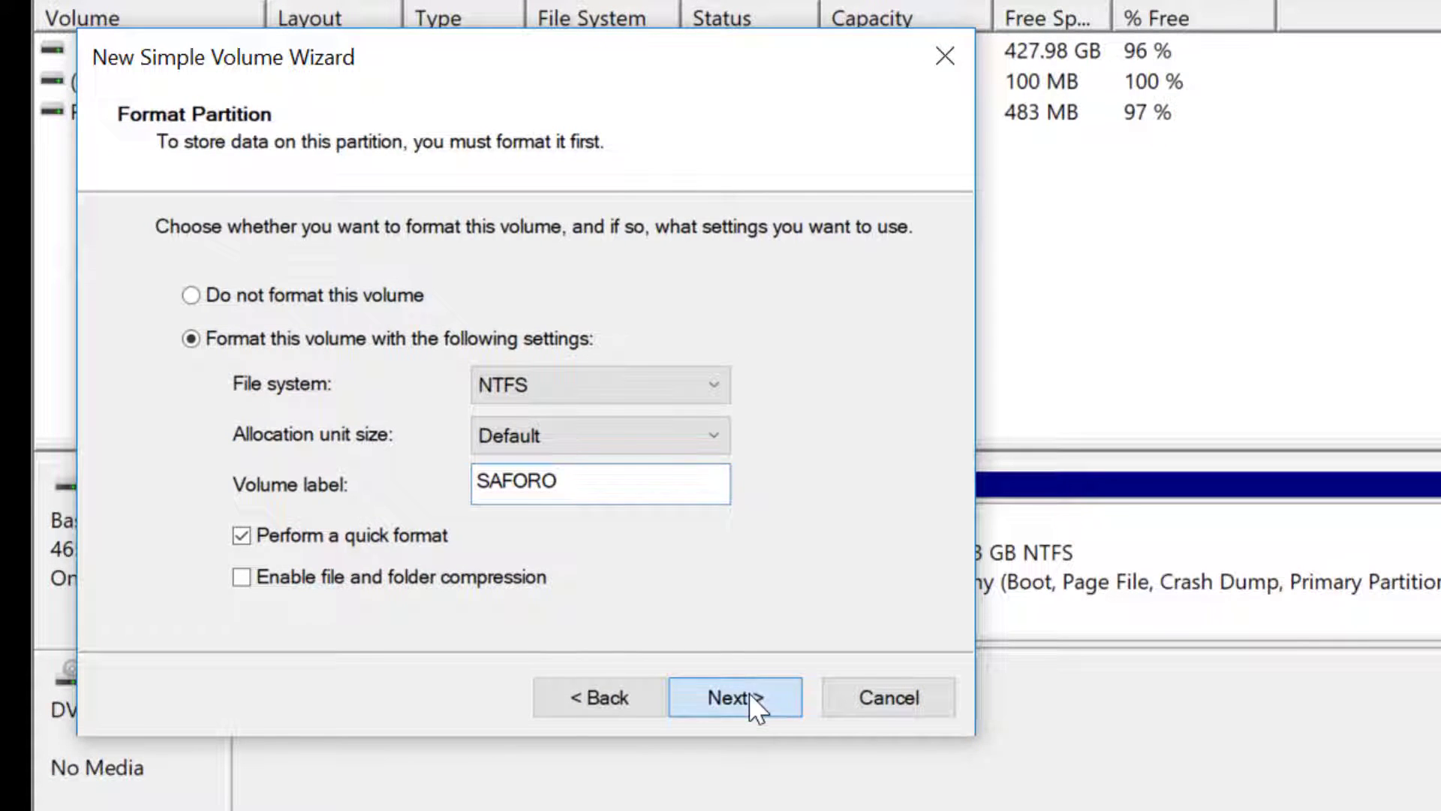
left_click(755, 698)
left_click(747, 695)
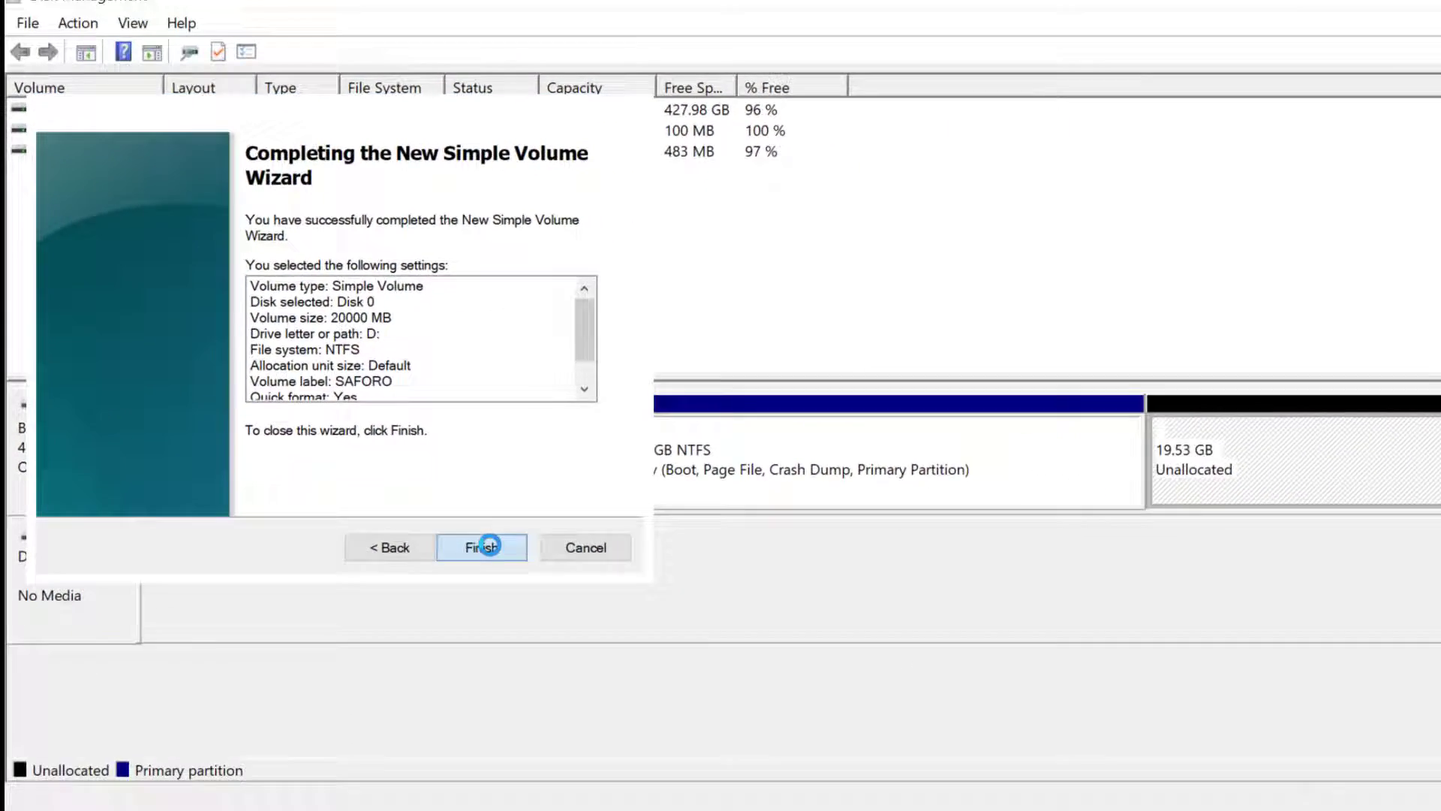
Create the SAFORO (D:) volume and verify in File Explorer's This PC: 19.4 GB free of 19.5 GB.
left_click(488, 546)
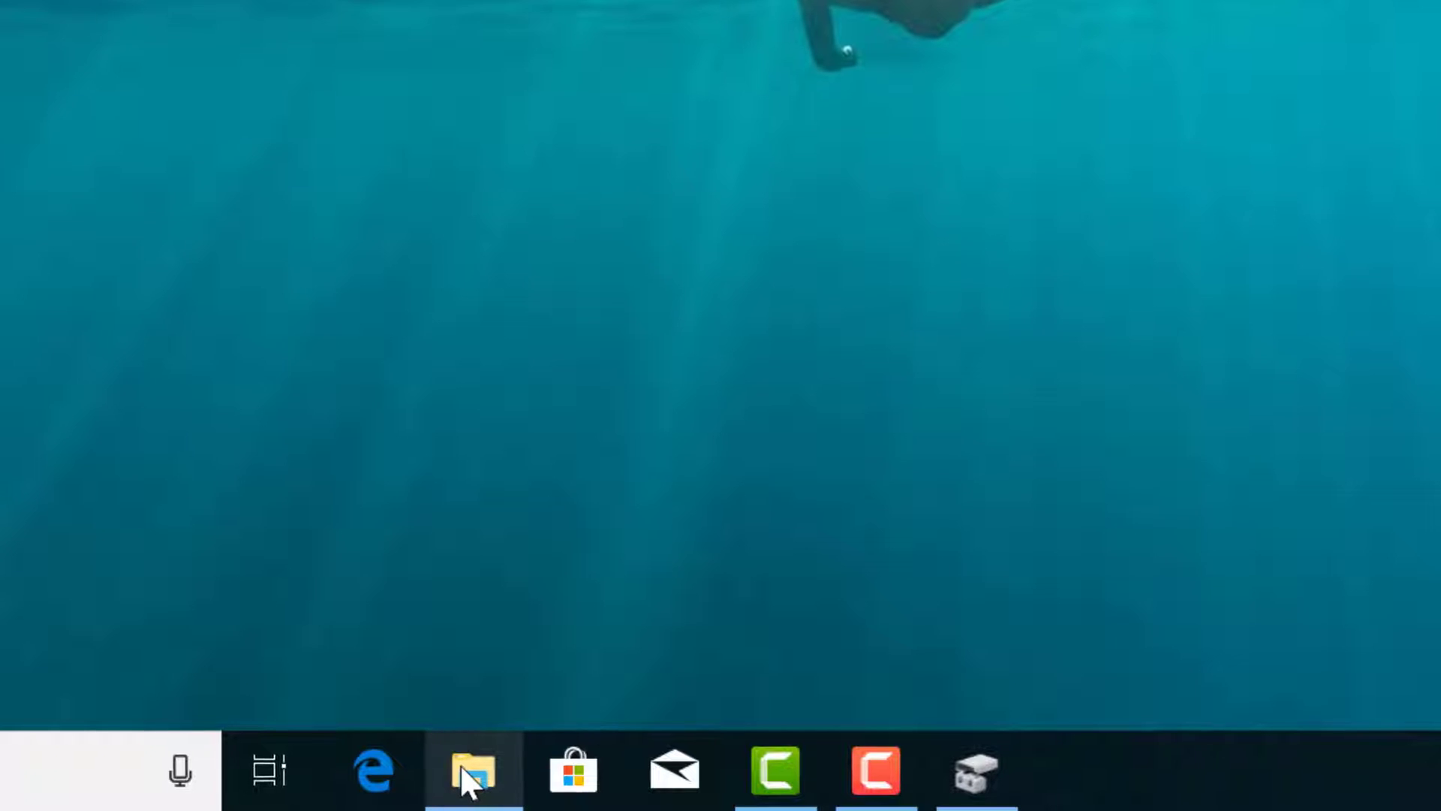
mouse_move(570, 784)
left_click(469, 773)
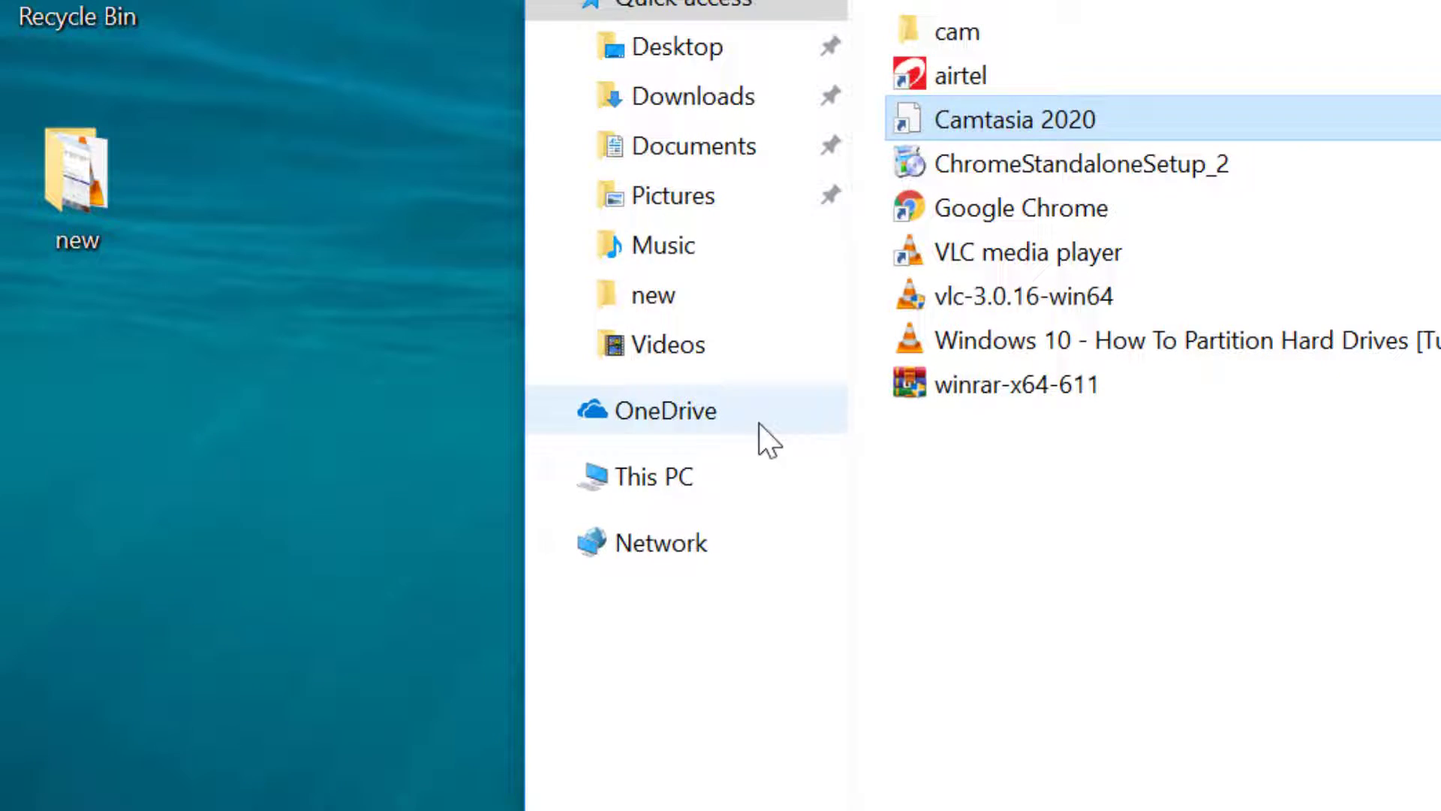
left_click(646, 473)
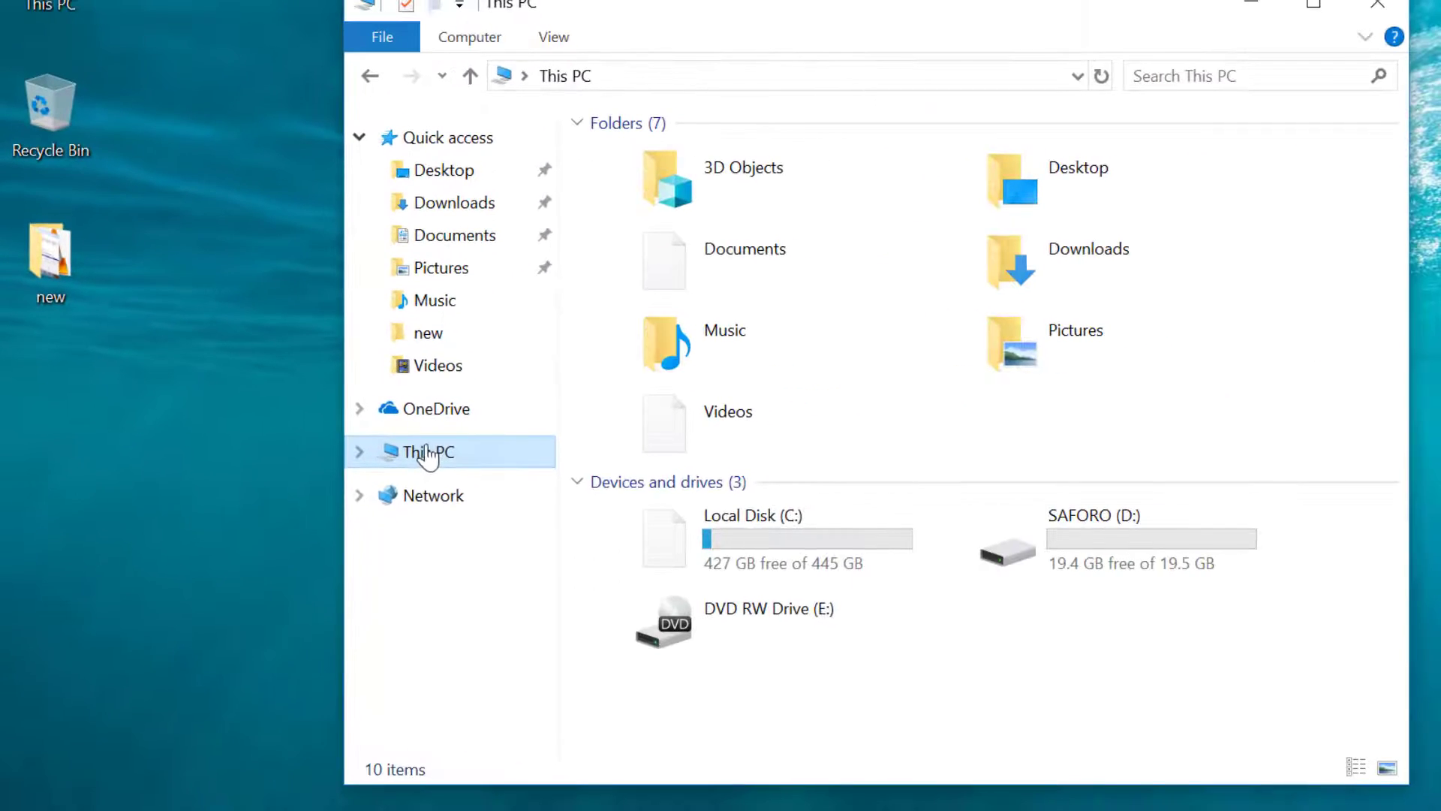
mouse_move(1059, 547)
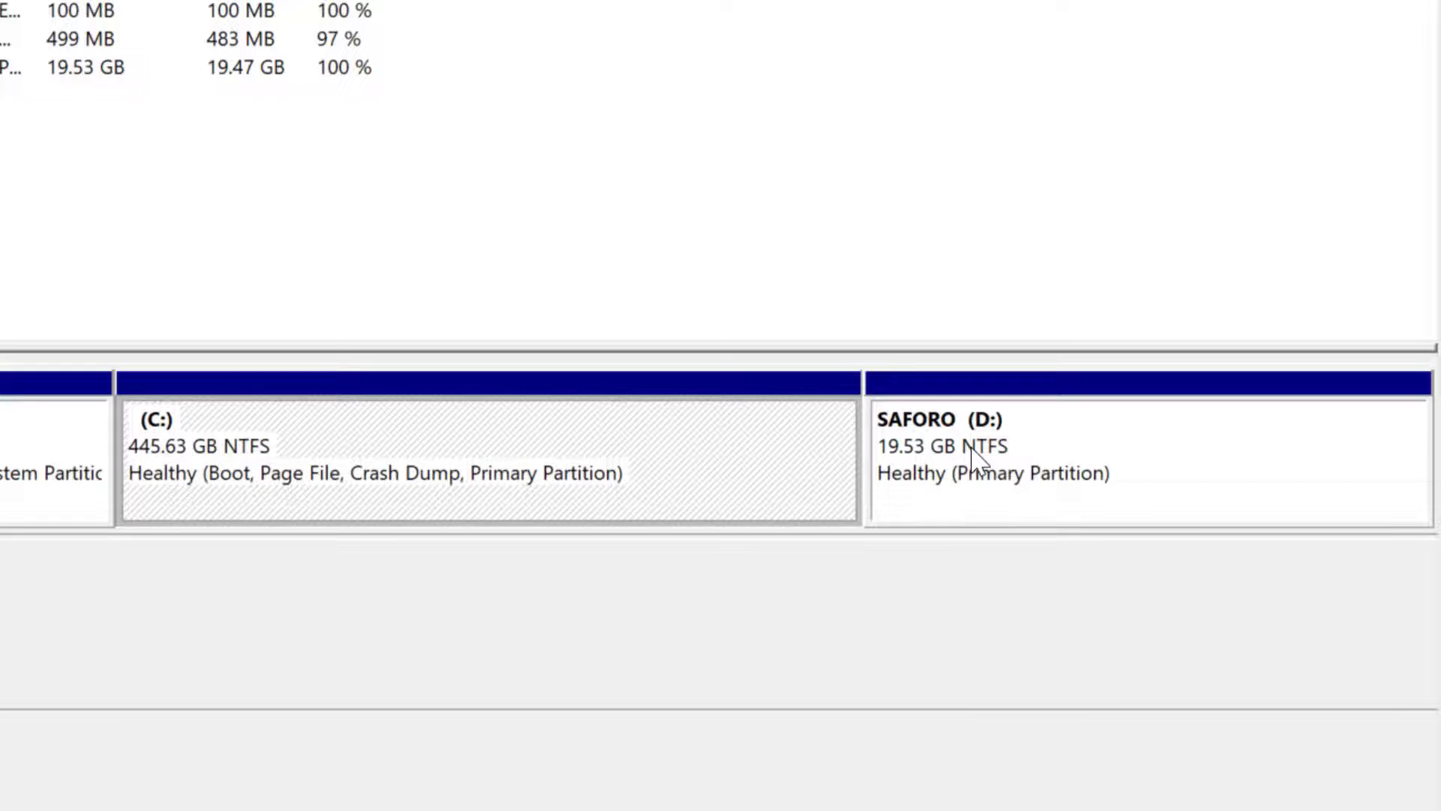
Delete the SAFORO (D:) volume and confirm, freeing its 19.53 GB as unallocated space.
right_click(971, 448)
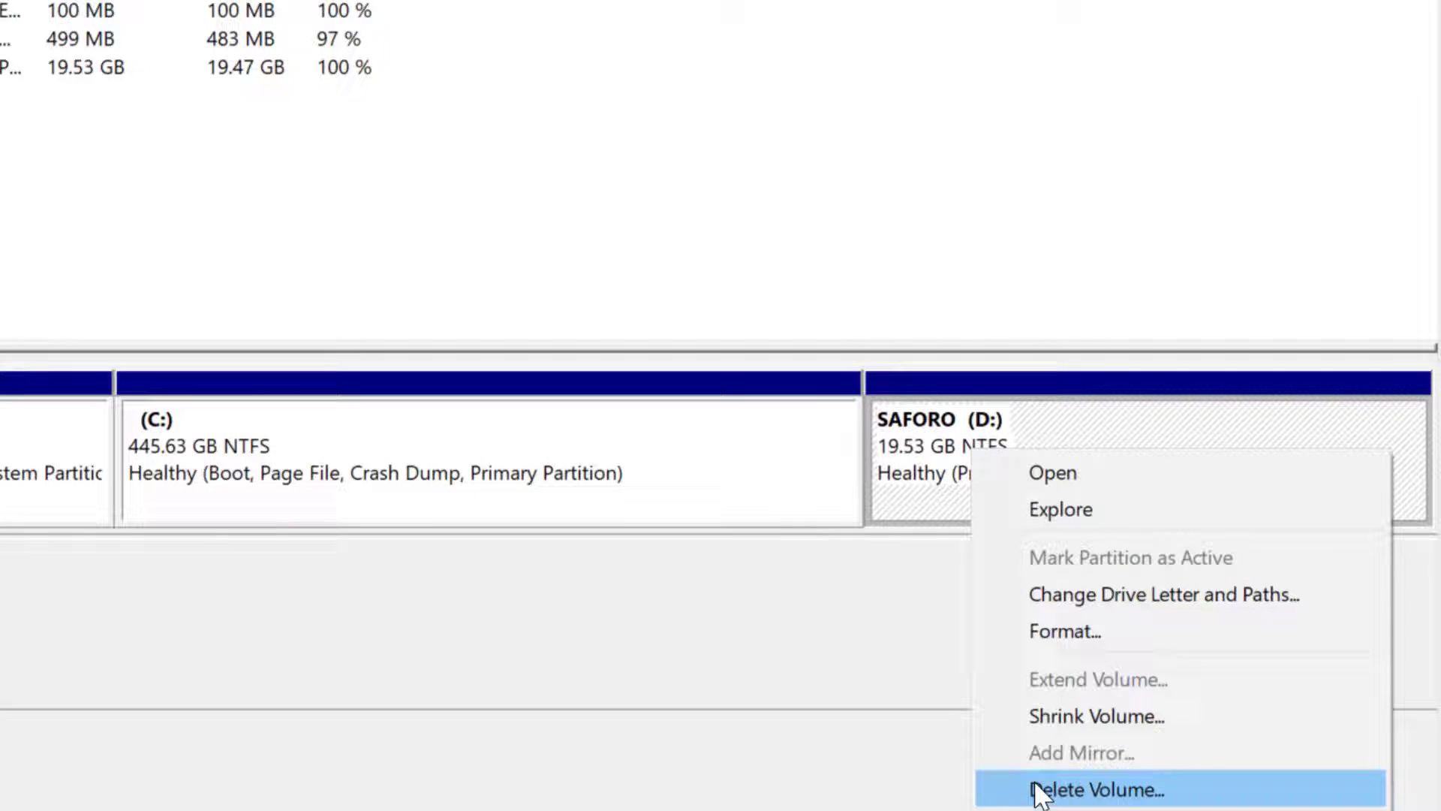
left_click(1058, 790)
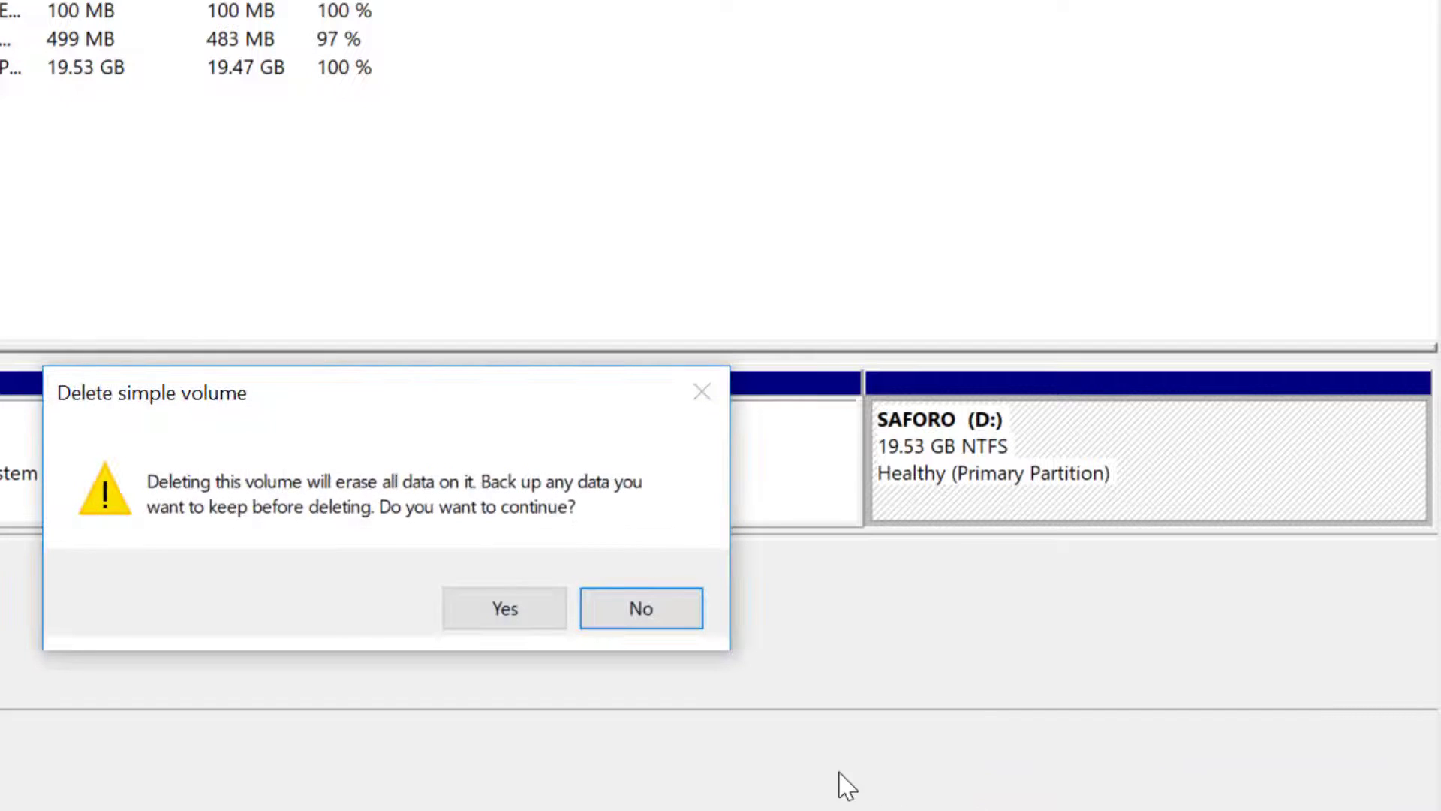
left_click(516, 619)
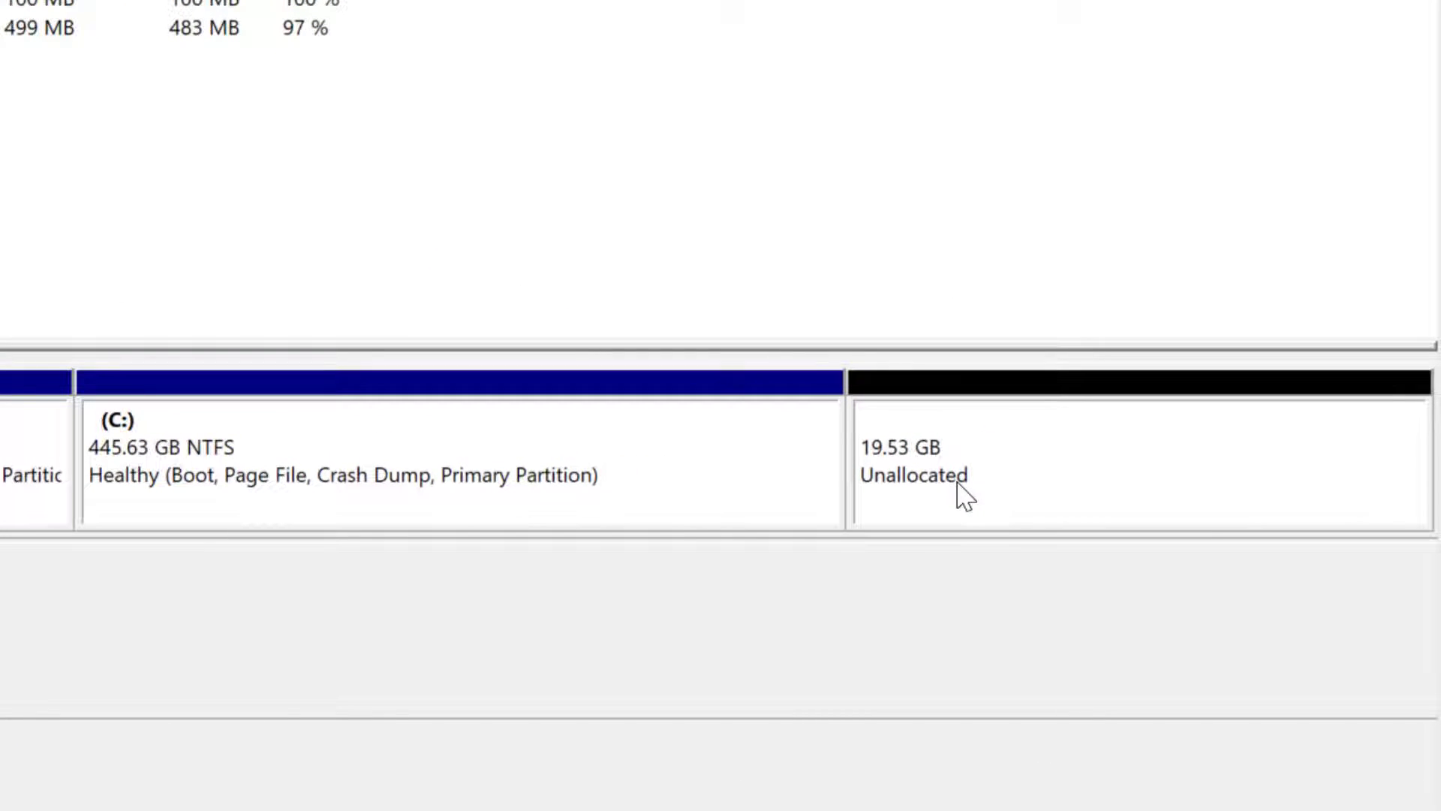
Extend C: by all 20000 MB of unallocated space, bringing it back to 465.16 GB.
right_click(208, 460)
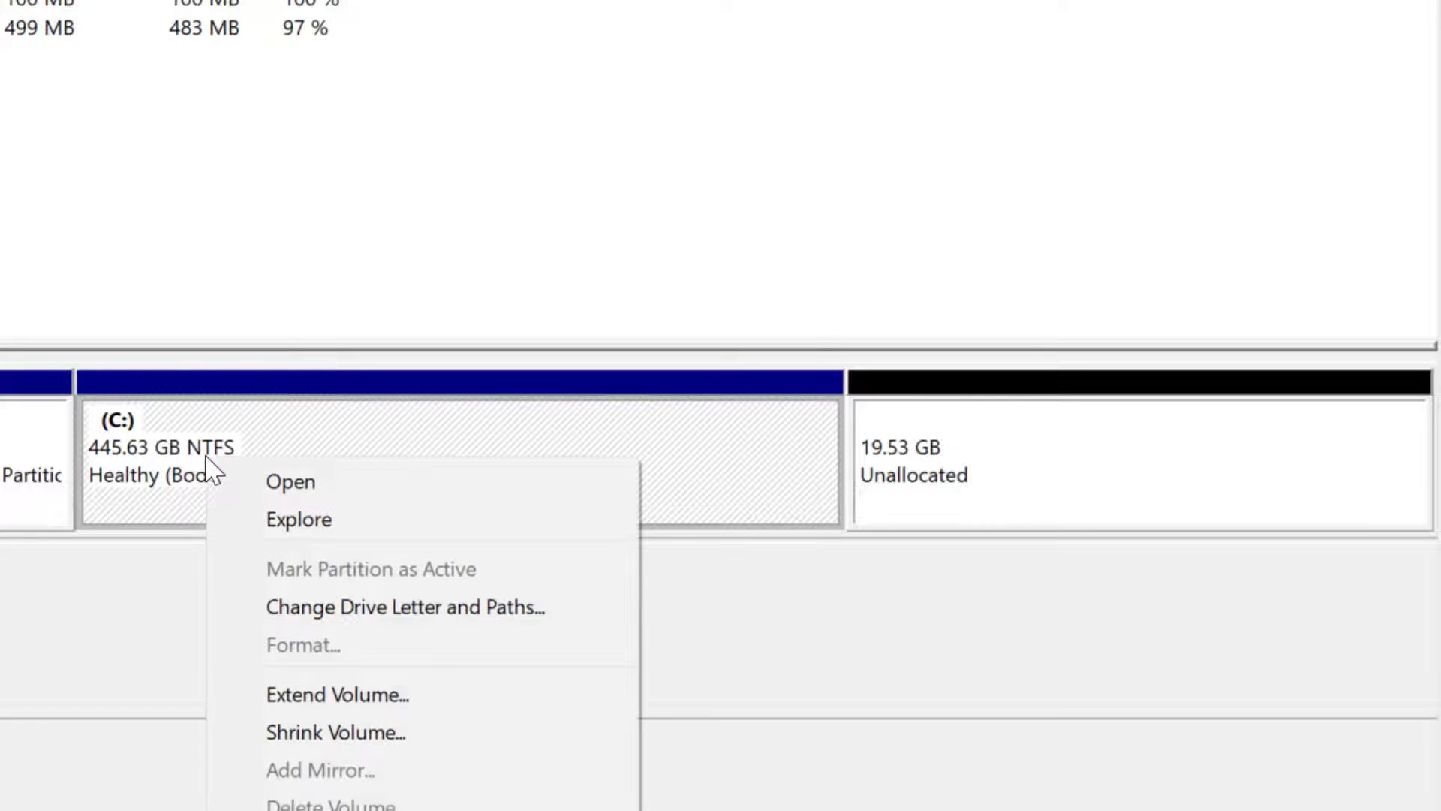
left_click(323, 695)
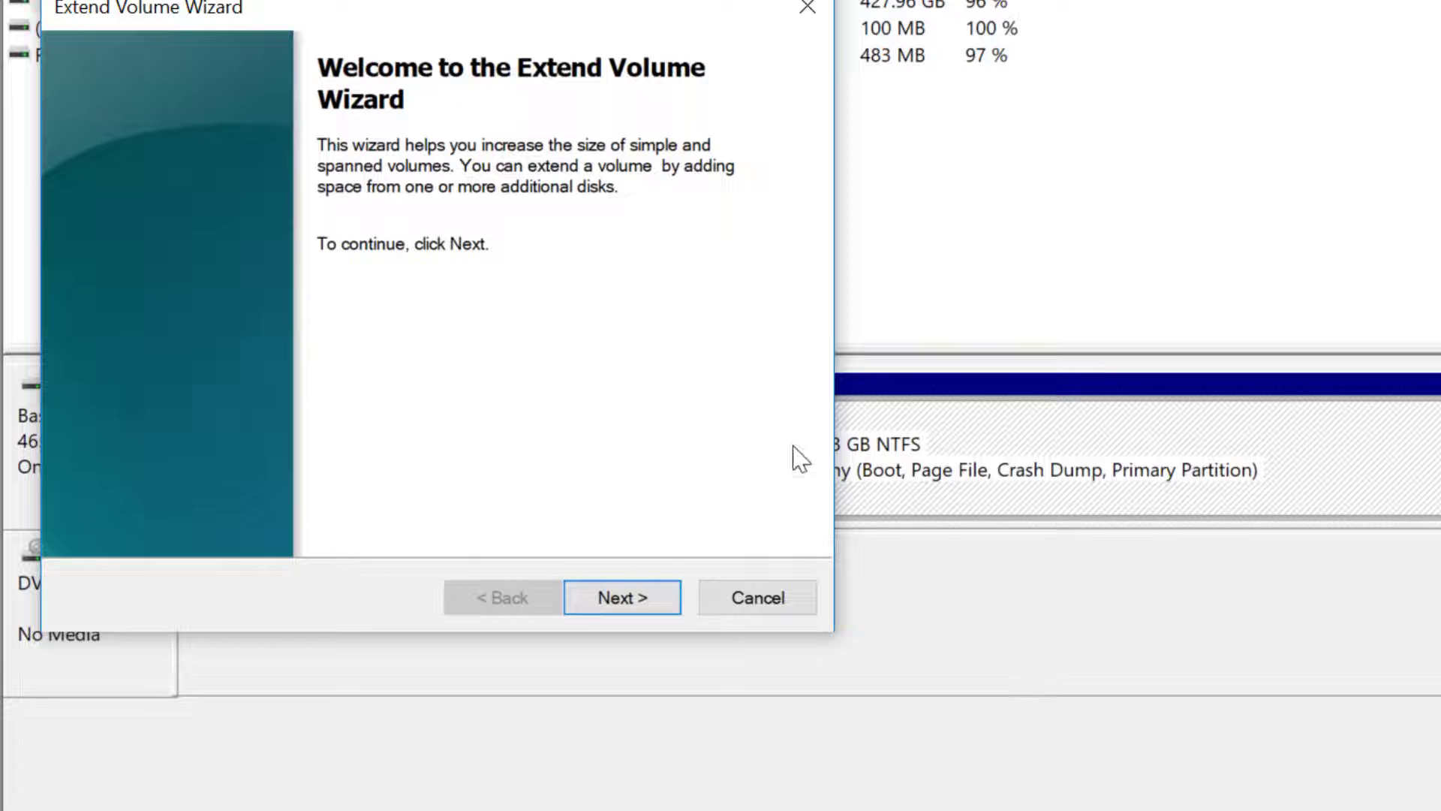
left_click(624, 609)
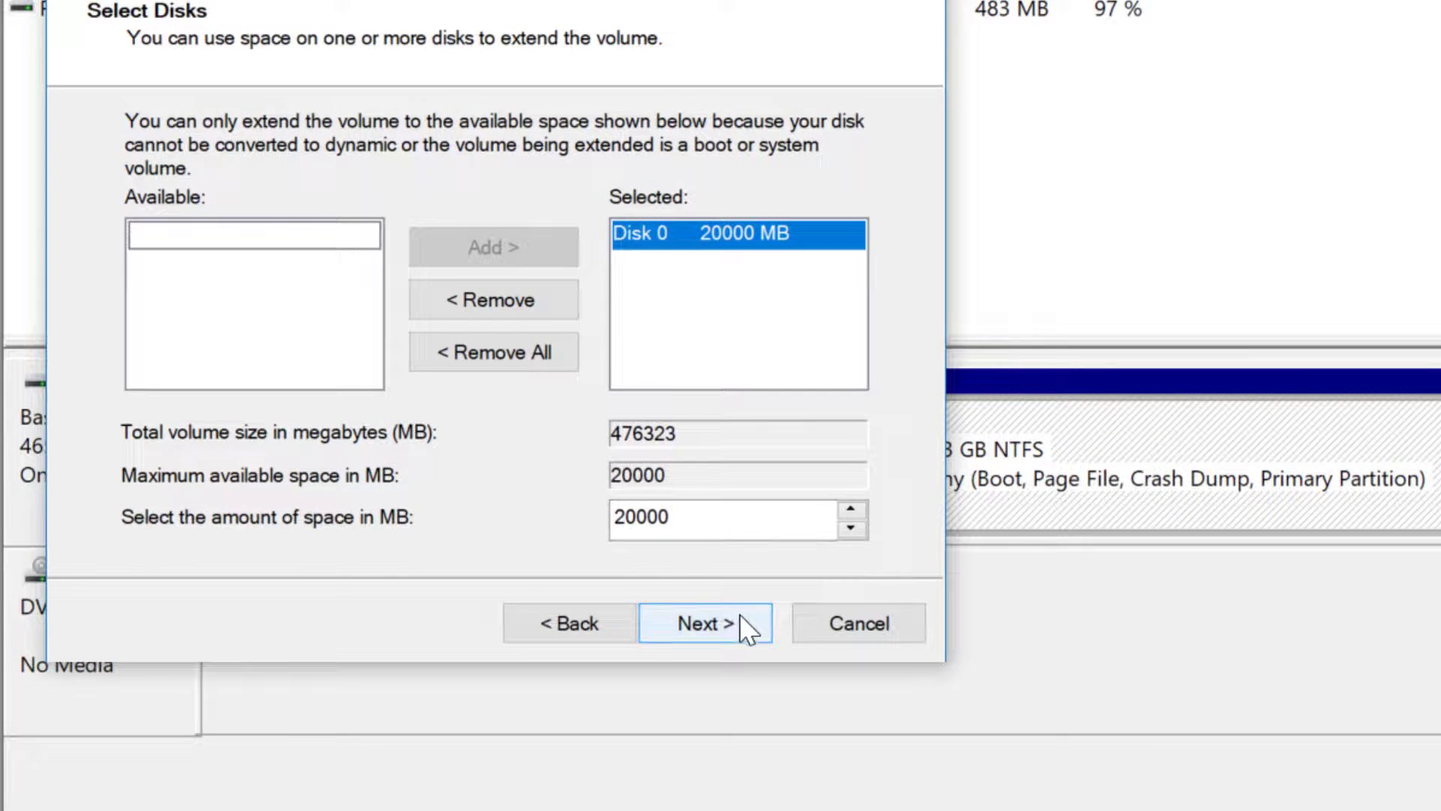
left_click(740, 614)
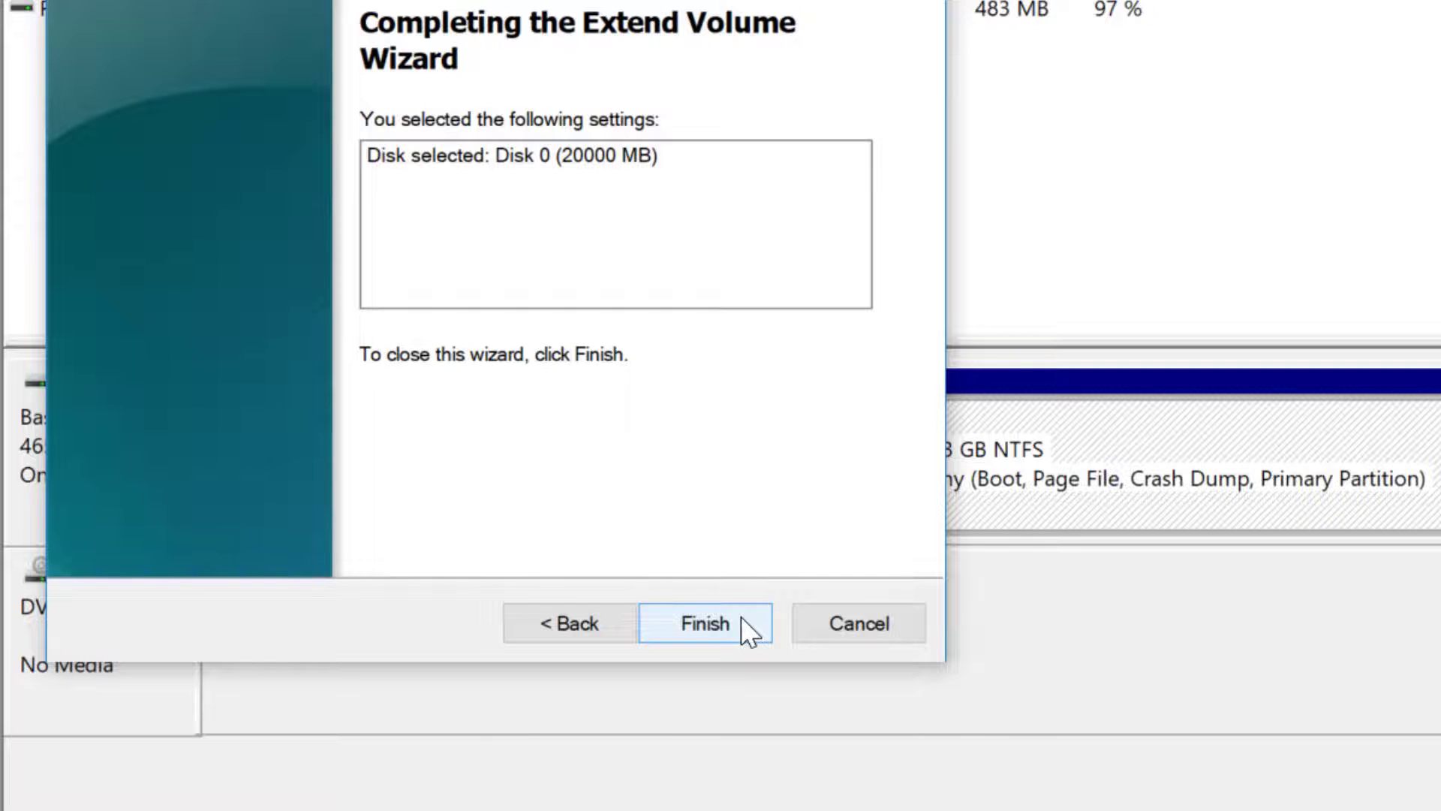
left_click(748, 629)
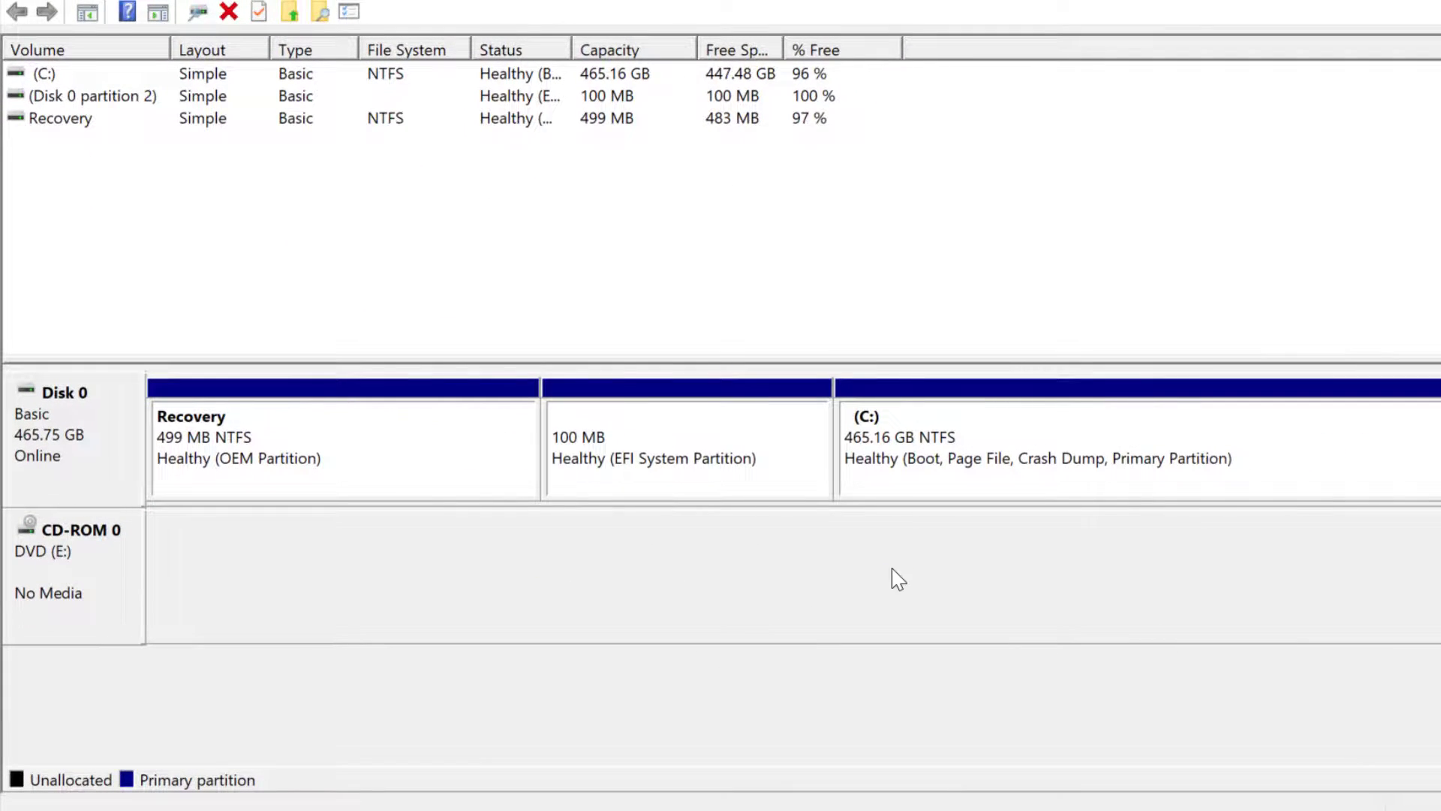